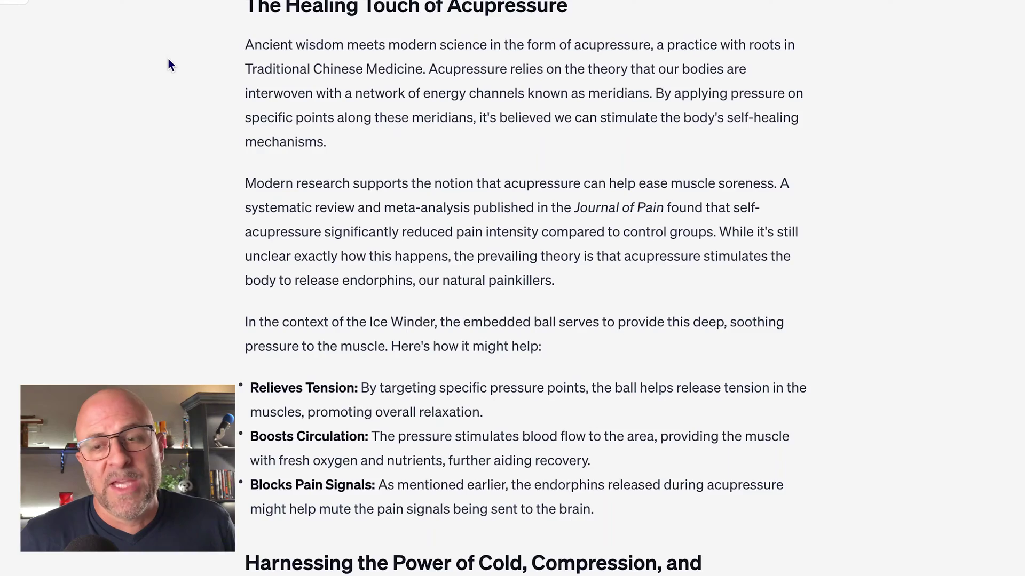
Highlight the Ice Winder acupressure bullets and Harnessing section, then bring the opening prompts into view.
{"action": "scroll", "coordinate": [168, 61], "scroll_direction": "down", "scroll_amount": 5}
{"action": "scroll", "coordinate": [169, 64], "scroll_direction": "down", "scroll_amount": 3}
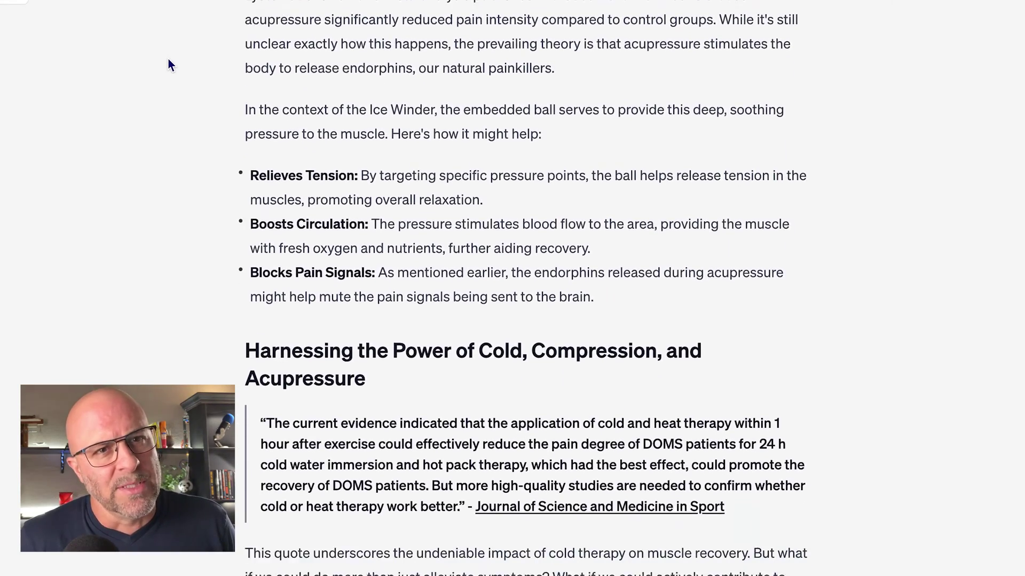
{"action": "left_click_drag", "start_coordinate": [222, 28], "coordinate": [780, 571]}
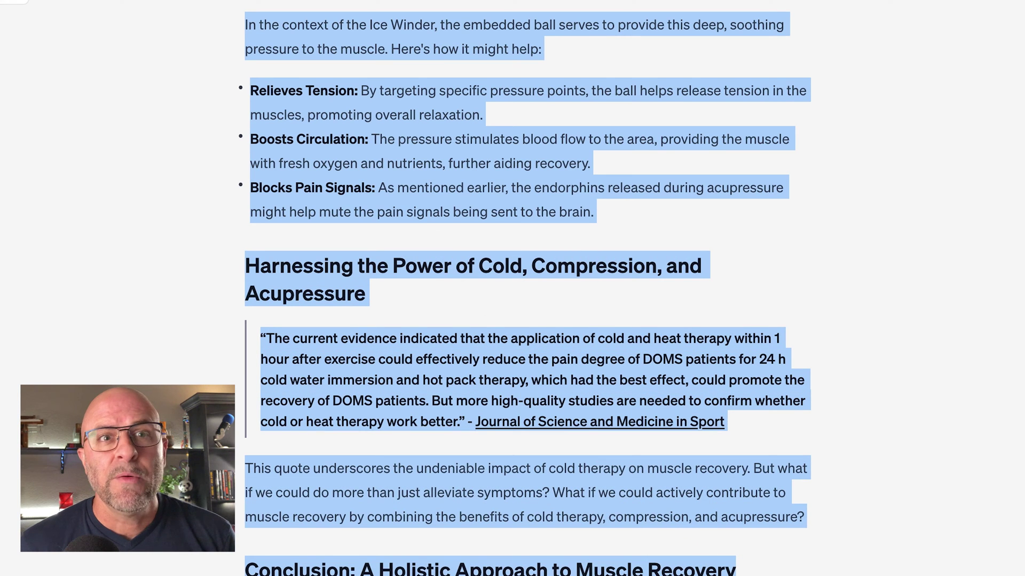
{"action": "scroll", "coordinate": [816, 537], "scroll_direction": "down", "scroll_amount": 2}
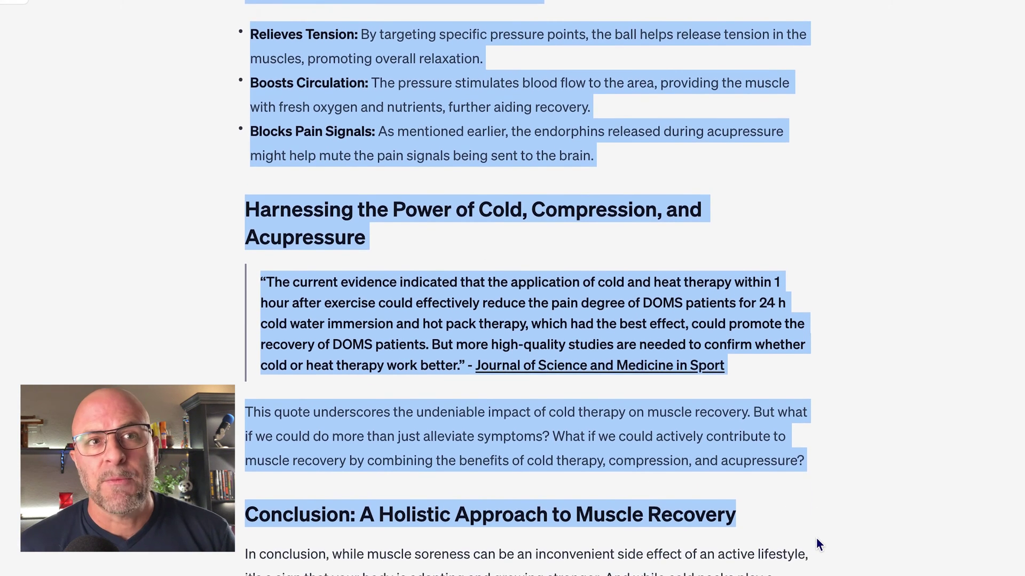
{"action": "scroll", "coordinate": [816, 538], "scroll_direction": "down", "scroll_amount": 2}
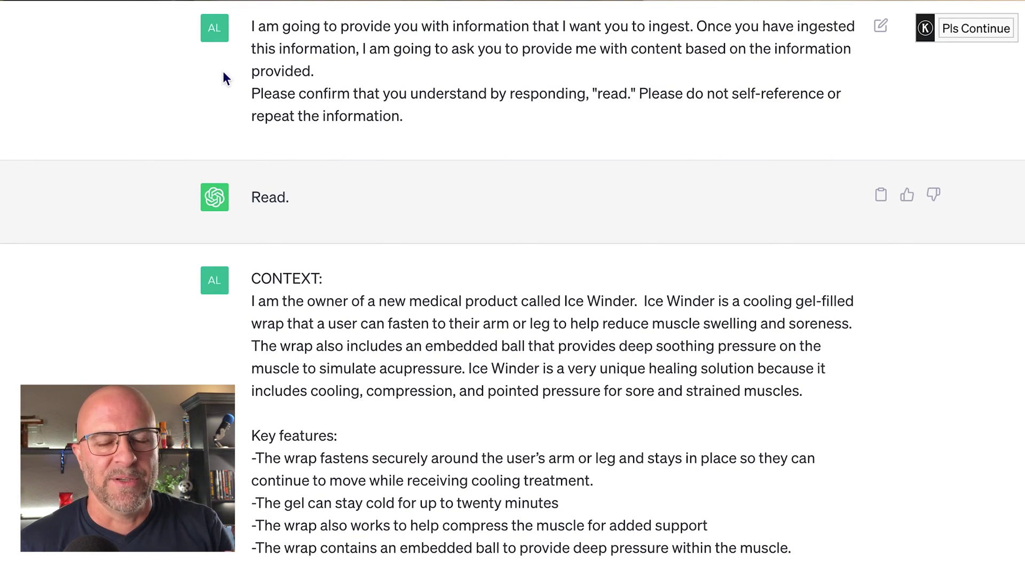
Highlight the ingest instruction, CONTEXT label, Ice Winder description, Key features list and SEO blog paragraph in turn.
{"action": "left_click_drag", "start_coordinate": [248, 27], "coordinate": [419, 122]}
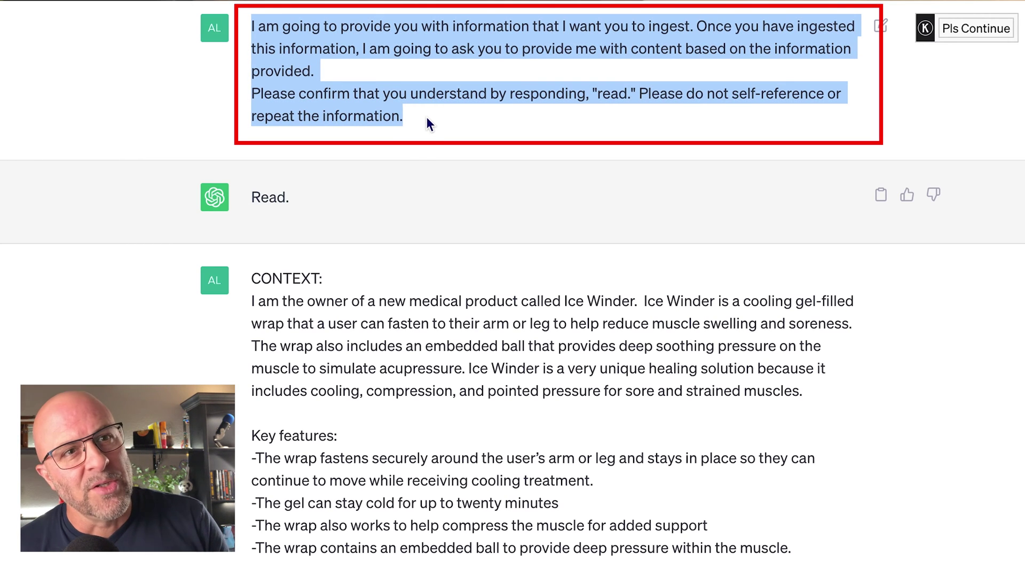
{"action": "left_click_drag", "start_coordinate": [335, 270], "coordinate": [255, 281]}
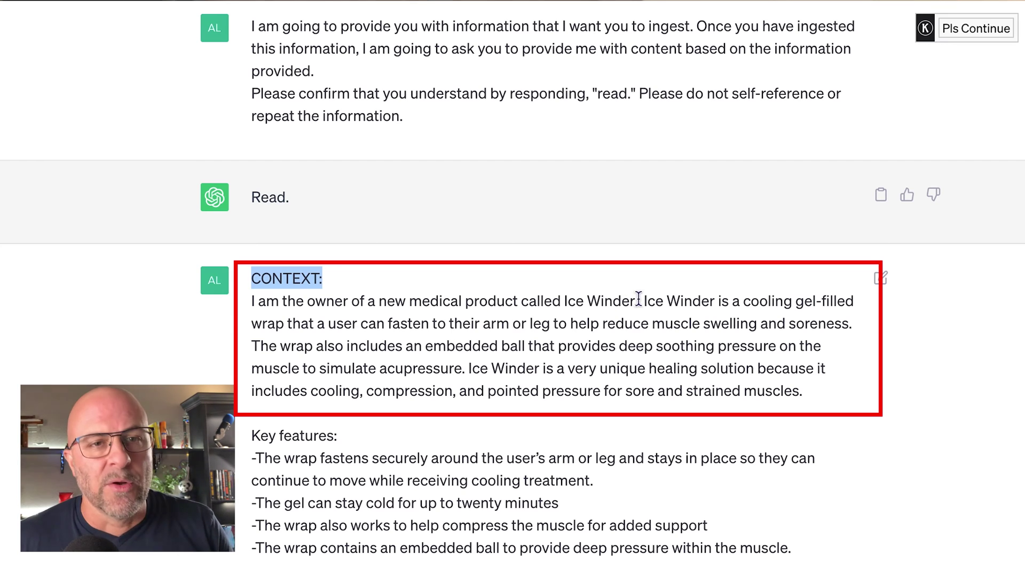
{"action": "left_click_drag", "start_coordinate": [642, 299], "coordinate": [866, 336]}
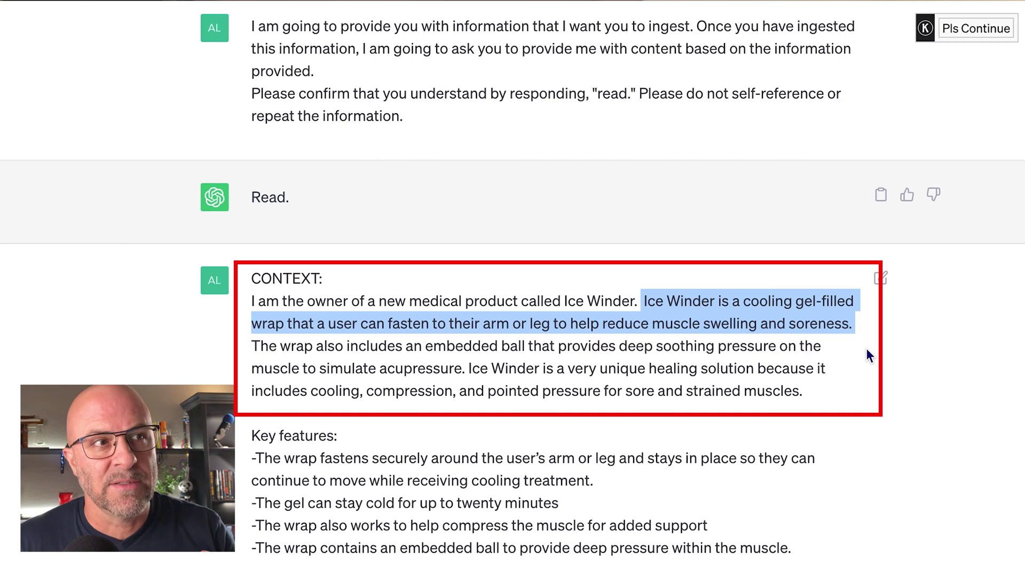
{"action": "left_click_drag", "start_coordinate": [251, 128], "coordinate": [803, 243]}
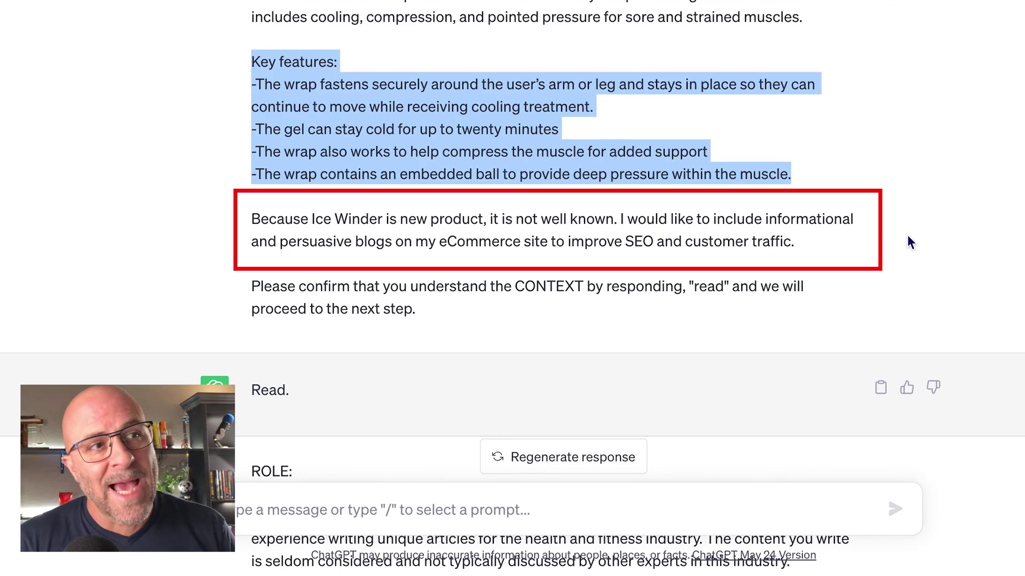
{"action": "left_click", "coordinate": [208, 308]}
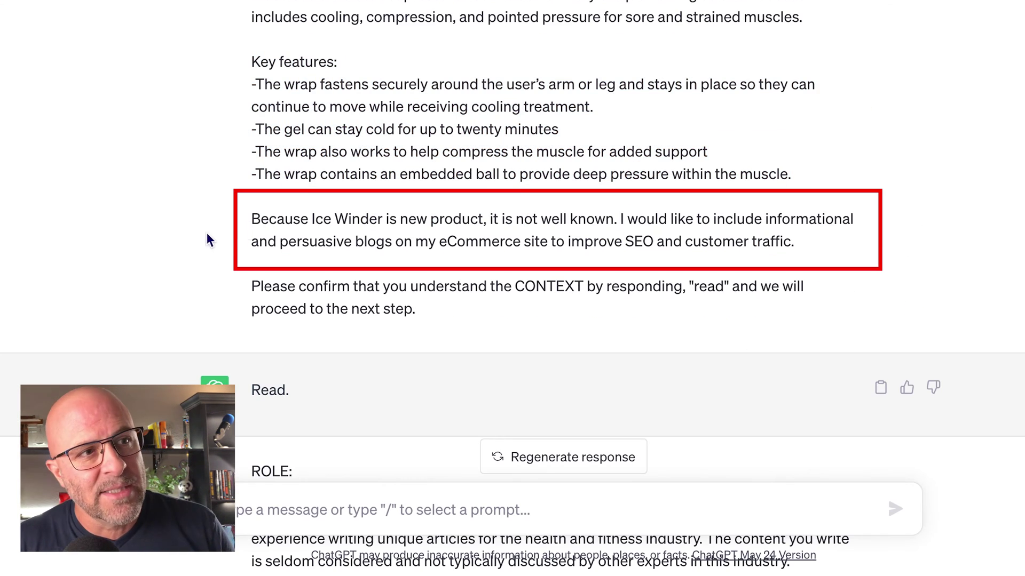
{"action": "left_click_drag", "start_coordinate": [239, 219], "coordinate": [793, 248]}
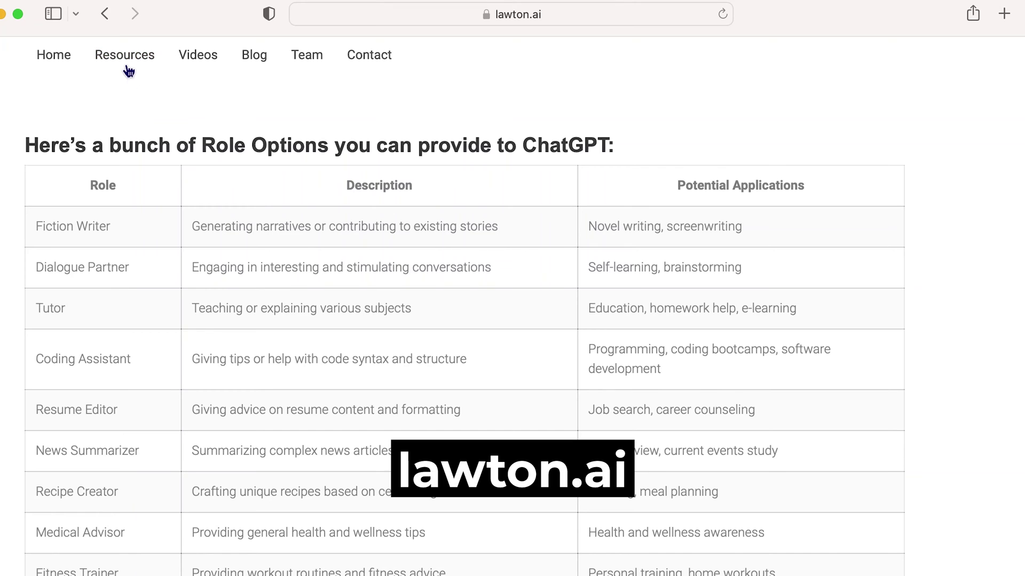
Scroll down the lawton.ai Resources page through the table of ChatGPT role options.
{"action": "scroll", "coordinate": [122, 89], "scroll_direction": "down", "scroll_amount": 2}
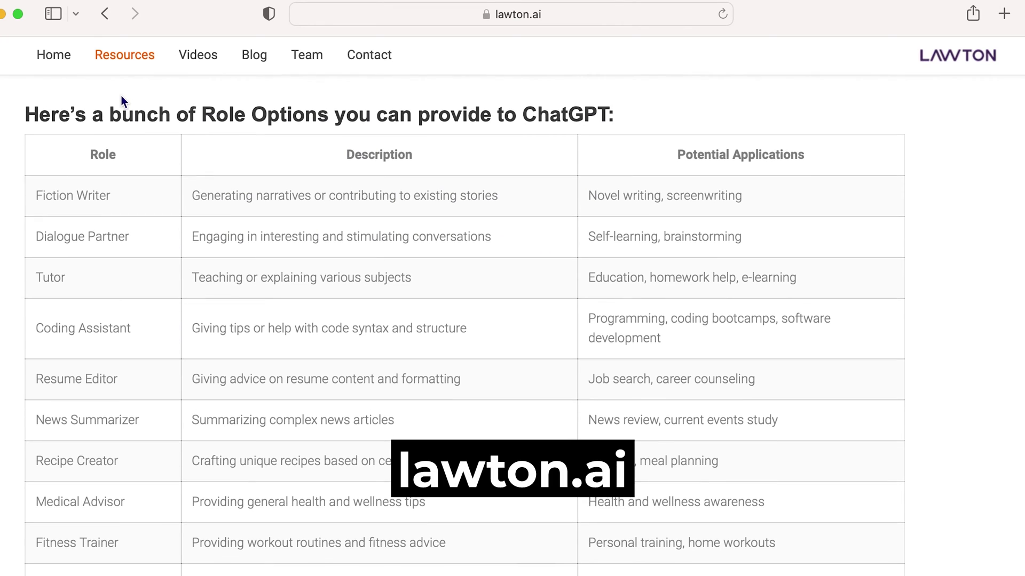
{"action": "scroll", "coordinate": [108, 171], "scroll_direction": "down", "scroll_amount": 2}
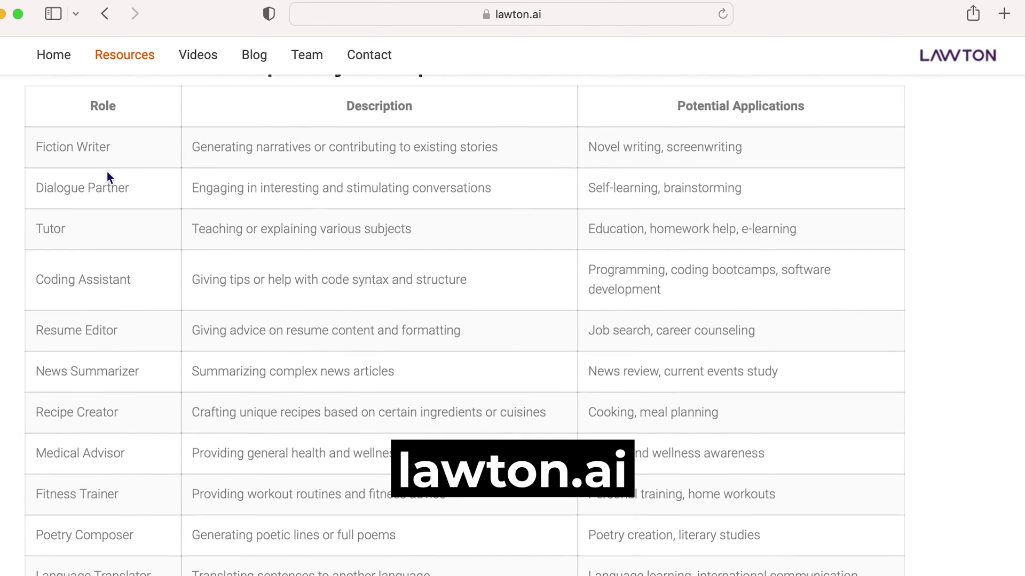
{"action": "scroll", "coordinate": [108, 218], "scroll_direction": "down", "scroll_amount": 10}
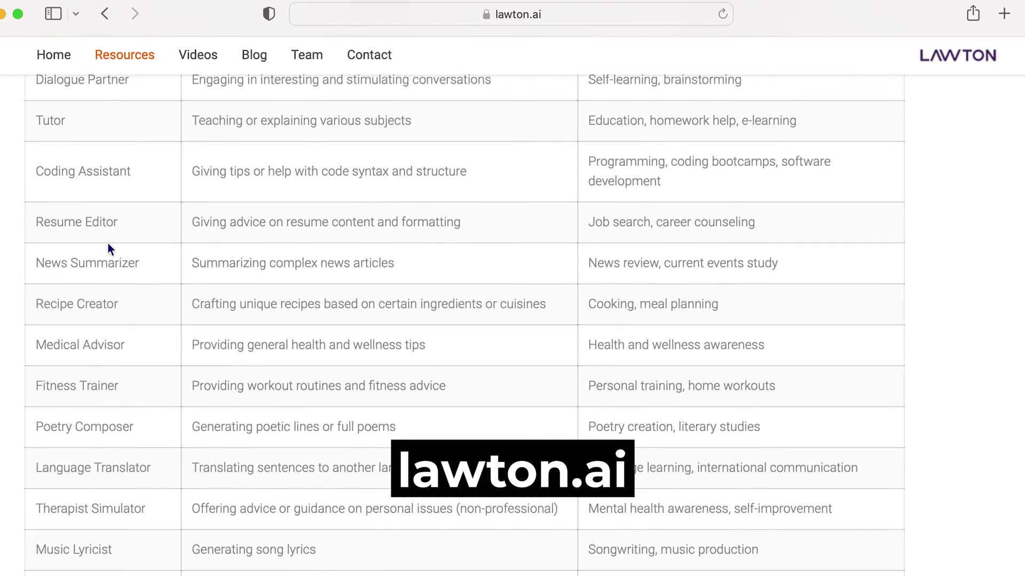
{"action": "scroll", "coordinate": [104, 249], "scroll_direction": "down", "scroll_amount": 9}
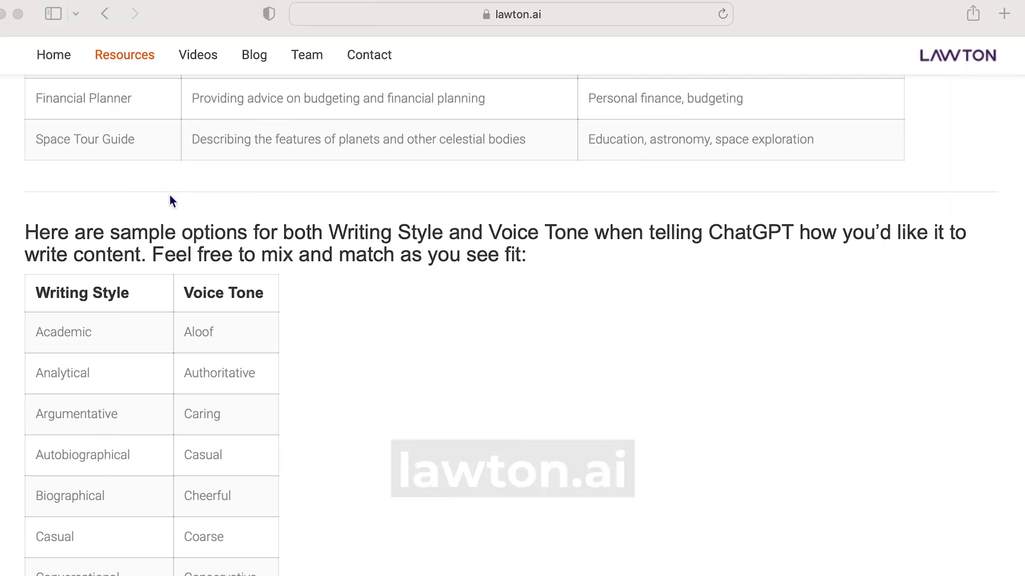
{"action": "scroll", "coordinate": [169, 199], "scroll_direction": "down", "scroll_amount": 4}
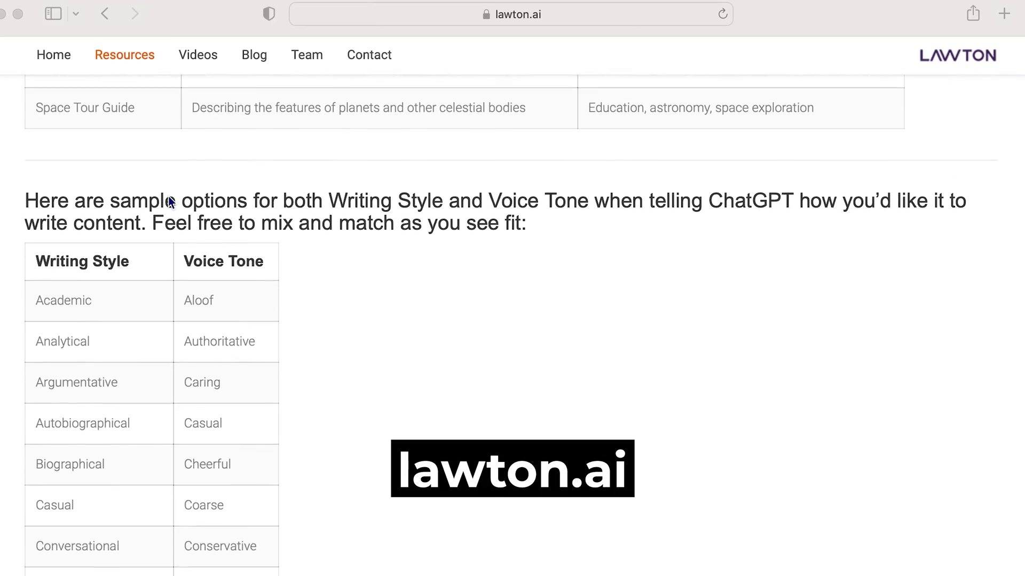
{"action": "scroll", "coordinate": [169, 203], "scroll_direction": "down", "scroll_amount": 1}
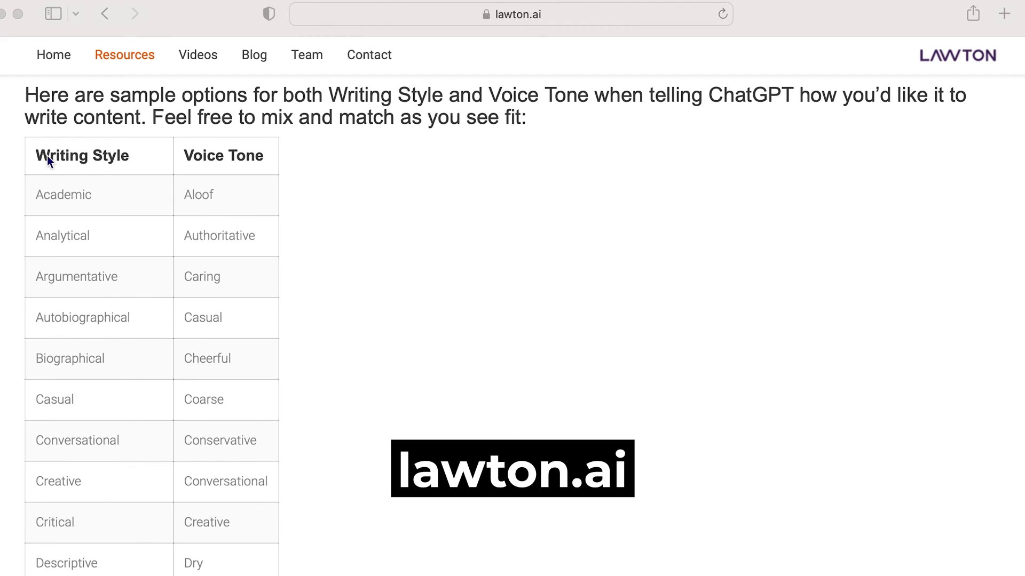
Highlight the Writing Style and Voice Tone table headers and continue down that table.
{"action": "left_click", "coordinate": [229, 156]}
{"action": "left_click_drag", "start_coordinate": [37, 156], "coordinate": [261, 158]}
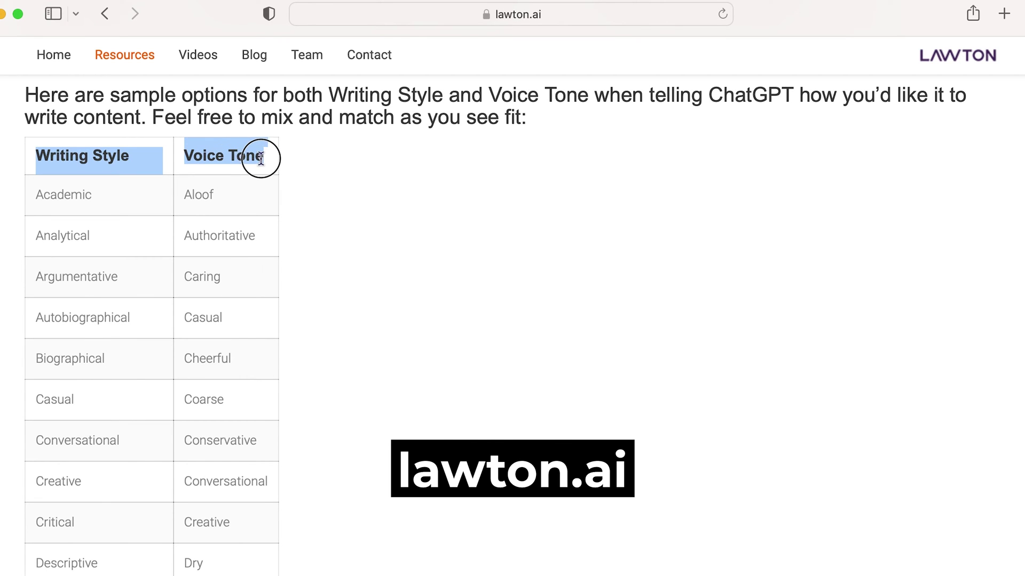
{"action": "left_click", "coordinate": [322, 209]}
{"action": "scroll", "coordinate": [319, 216], "scroll_direction": "down", "scroll_amount": 7}
{"action": "scroll", "coordinate": [319, 224], "scroll_direction": "down", "scroll_amount": 5}
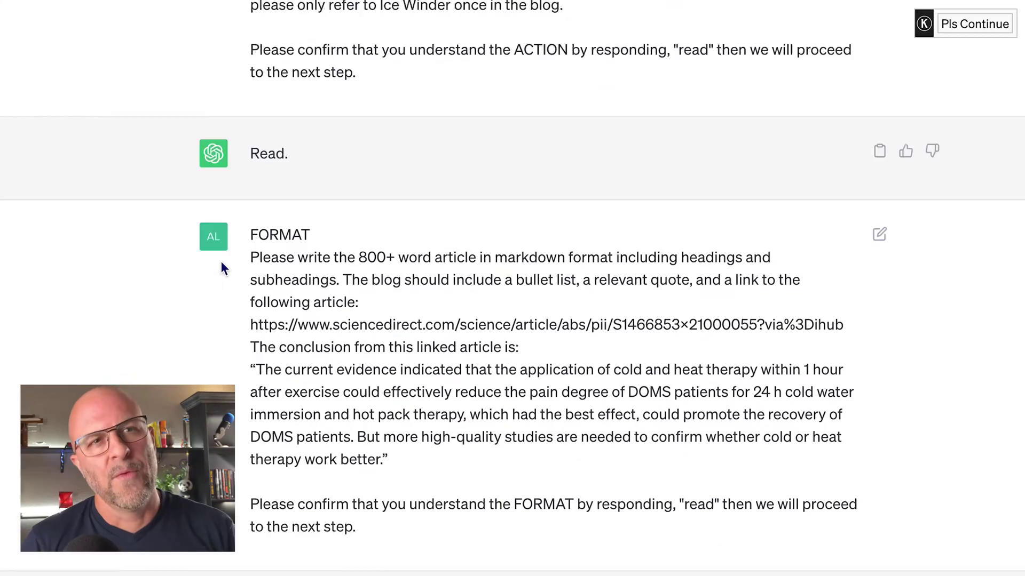
{"action": "scroll", "coordinate": [222, 266], "scroll_direction": "down", "scroll_amount": 3}
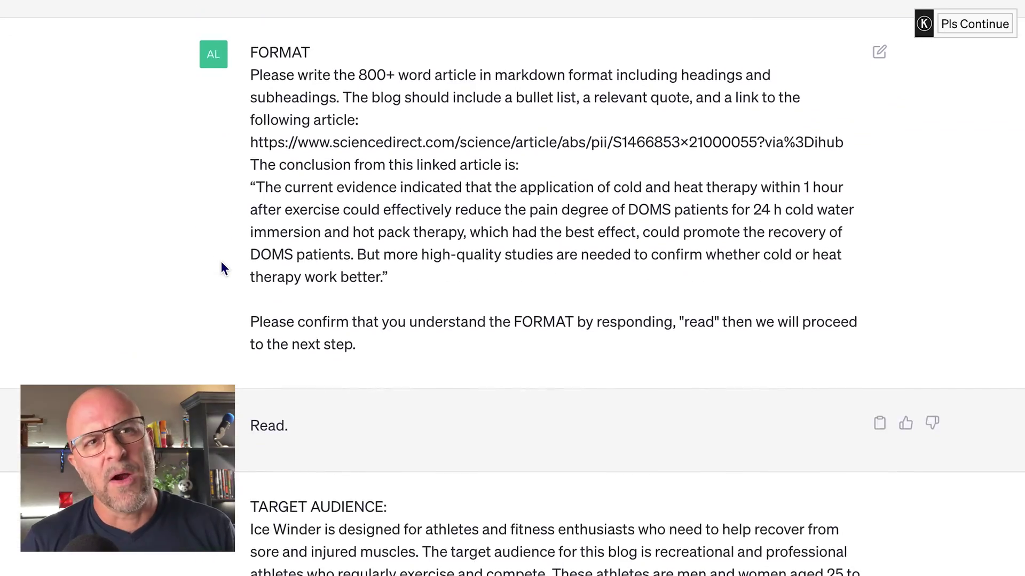
{"action": "left_click_drag", "start_coordinate": [332, 56], "coordinate": [245, 51]}
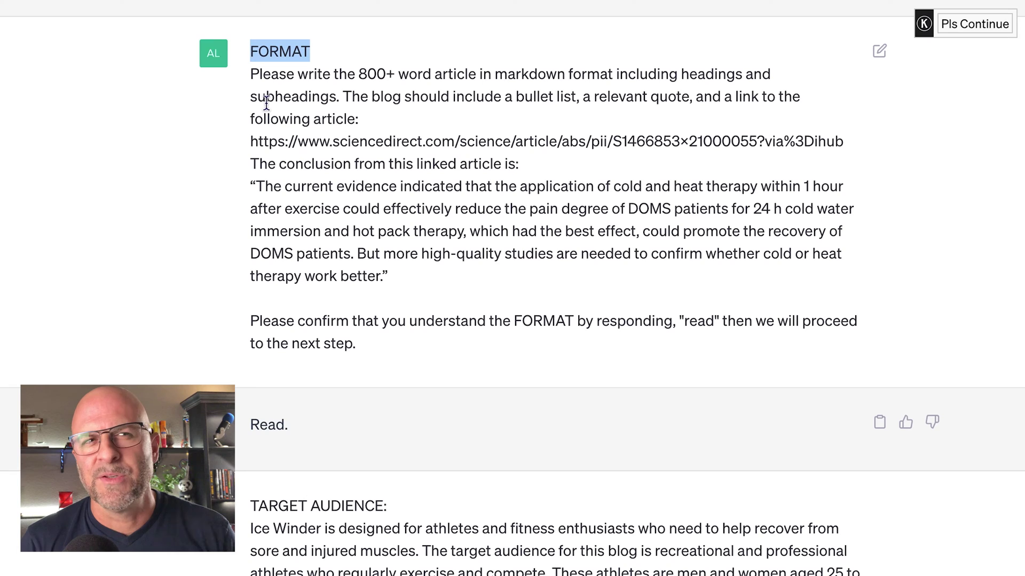
{"action": "left_click", "coordinate": [219, 123]}
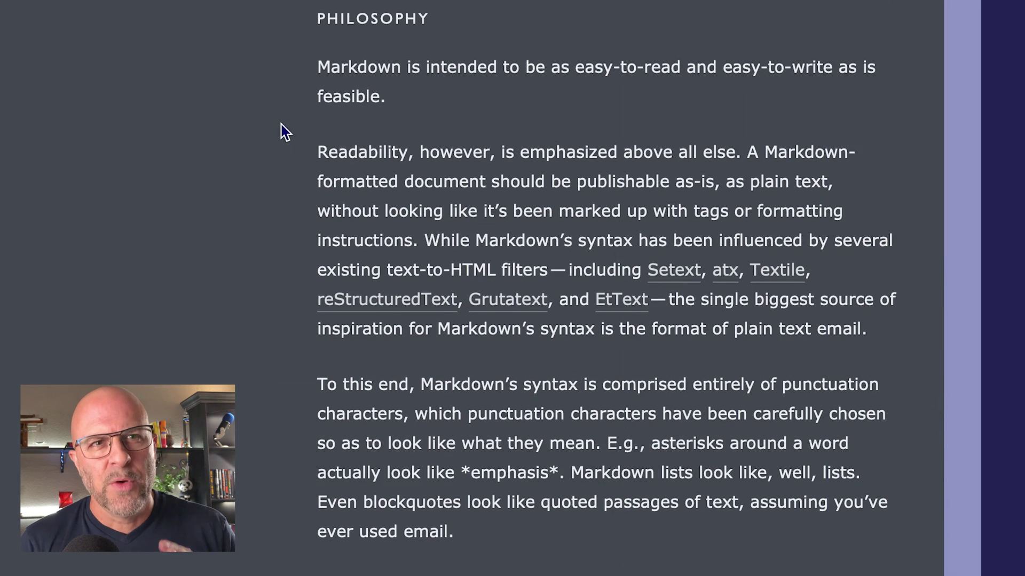
{"action": "left_click_drag", "start_coordinate": [311, 48], "coordinate": [393, 96]}
{"action": "left_click_drag", "start_coordinate": [304, 107], "coordinate": [876, 101]}
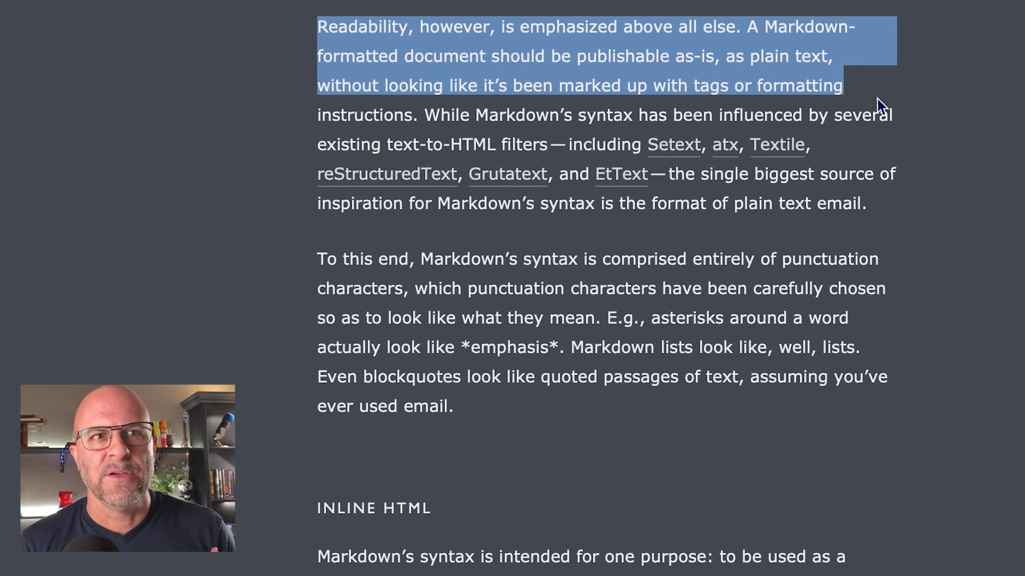
{"action": "left_click", "coordinate": [937, 235]}
{"action": "left_click_drag", "start_coordinate": [316, 234], "coordinate": [571, 263]}
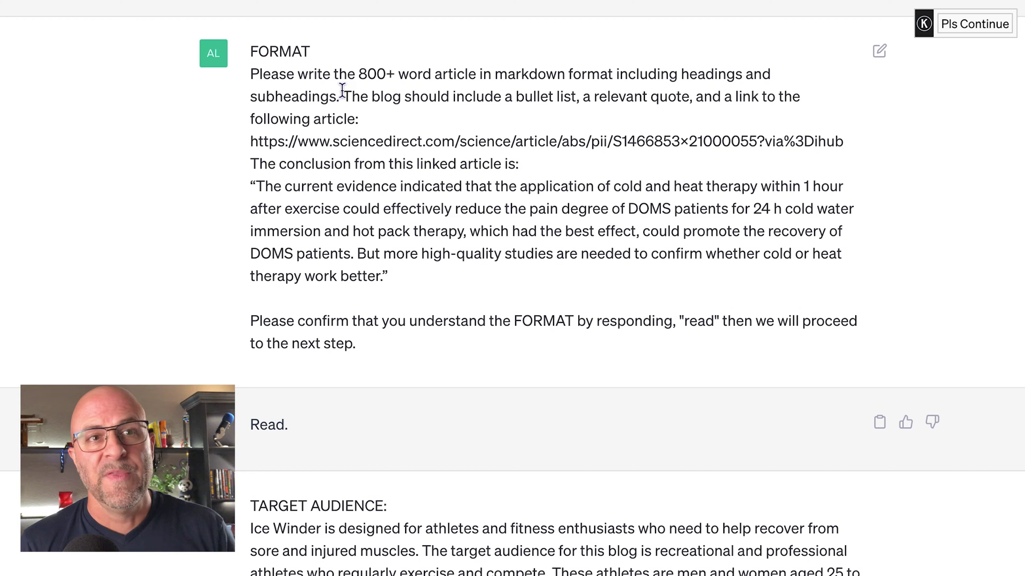
{"action": "left_click_drag", "start_coordinate": [343, 96], "coordinate": [368, 120]}
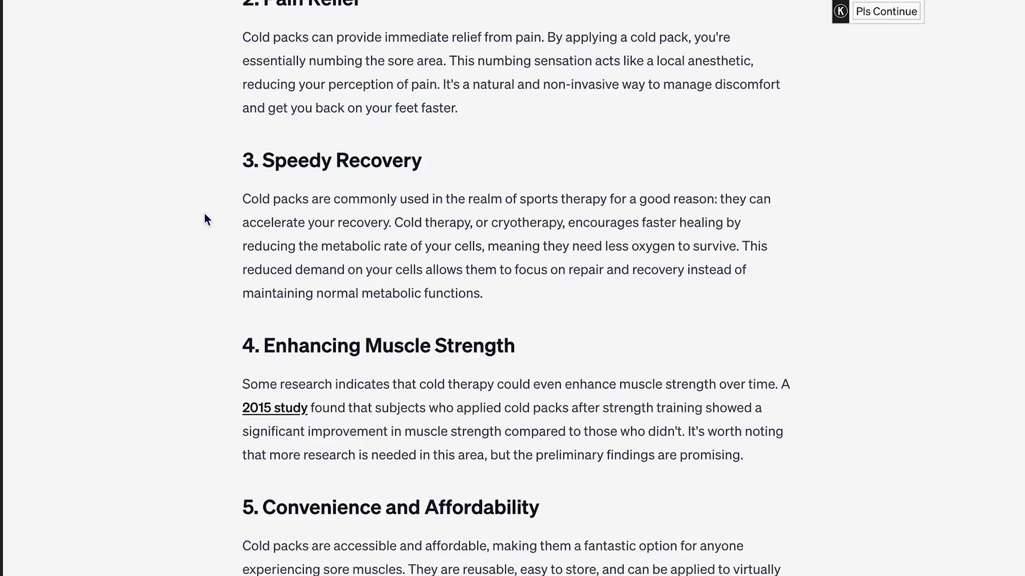
{"action": "scroll", "coordinate": [204, 214], "scroll_direction": "down", "scroll_amount": 1}
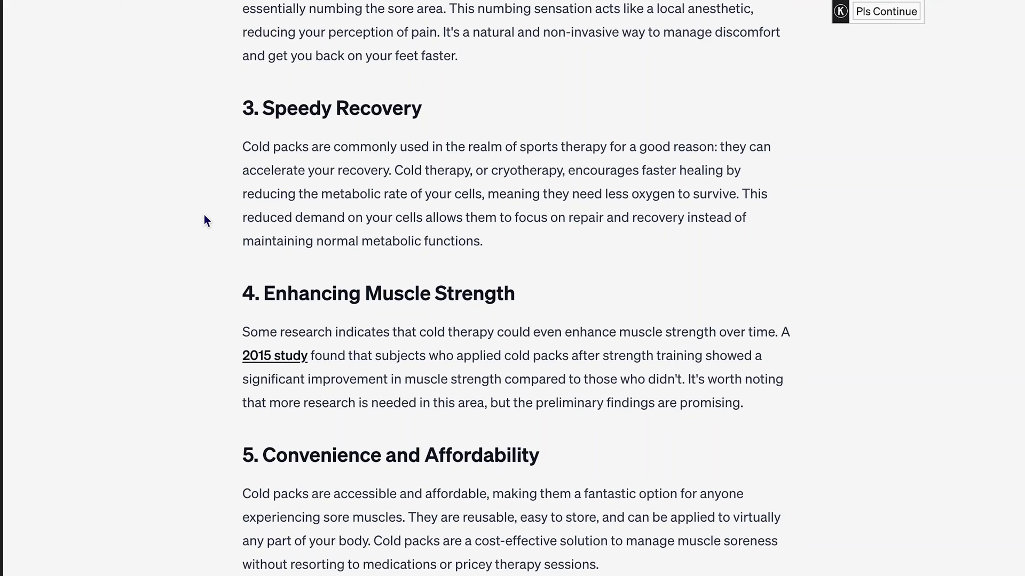
{"action": "scroll", "coordinate": [200, 232], "scroll_direction": "down", "scroll_amount": 4}
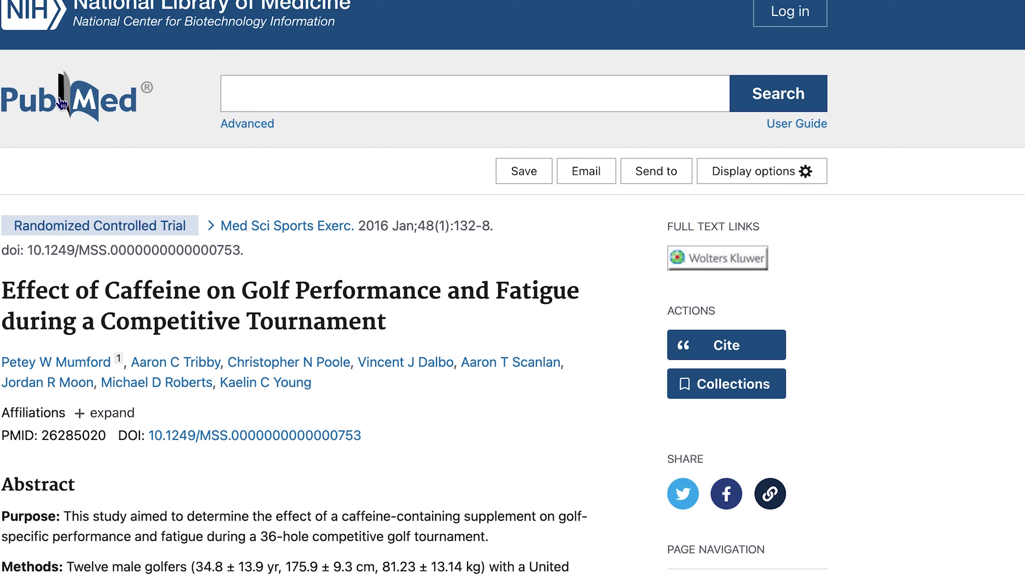
{"action": "left_click_drag", "start_coordinate": [6, 290], "coordinate": [389, 350]}
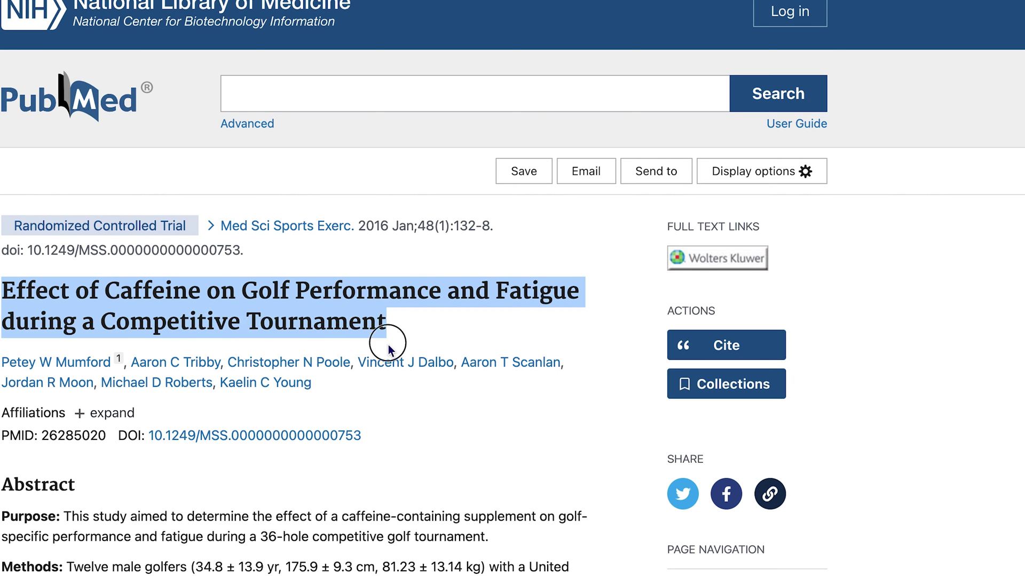
{"action": "scroll", "coordinate": [431, 347], "scroll_direction": "down", "scroll_amount": 4}
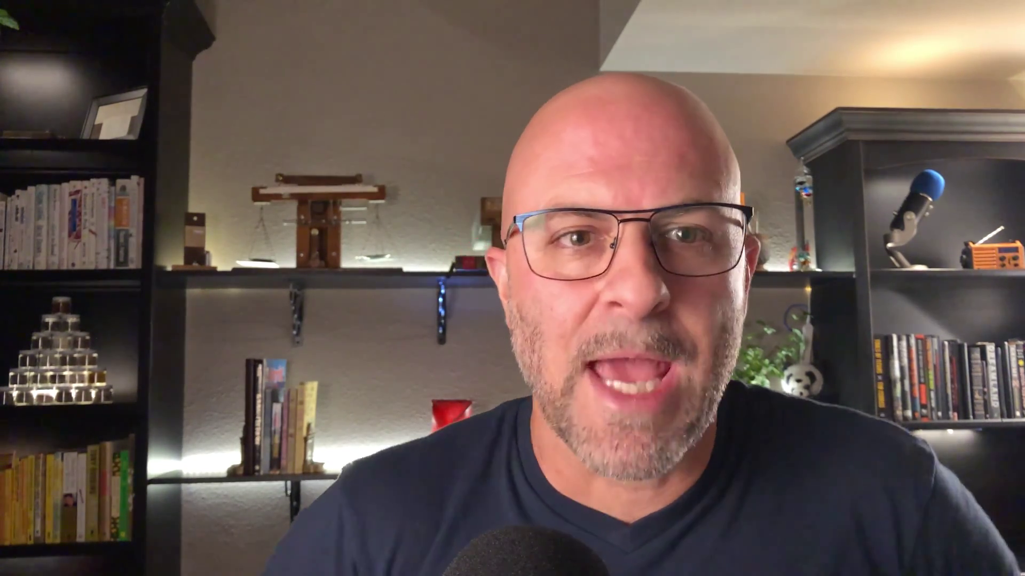
{"action": "left_click_drag", "start_coordinate": [287, 63], "coordinate": [357, 284]}
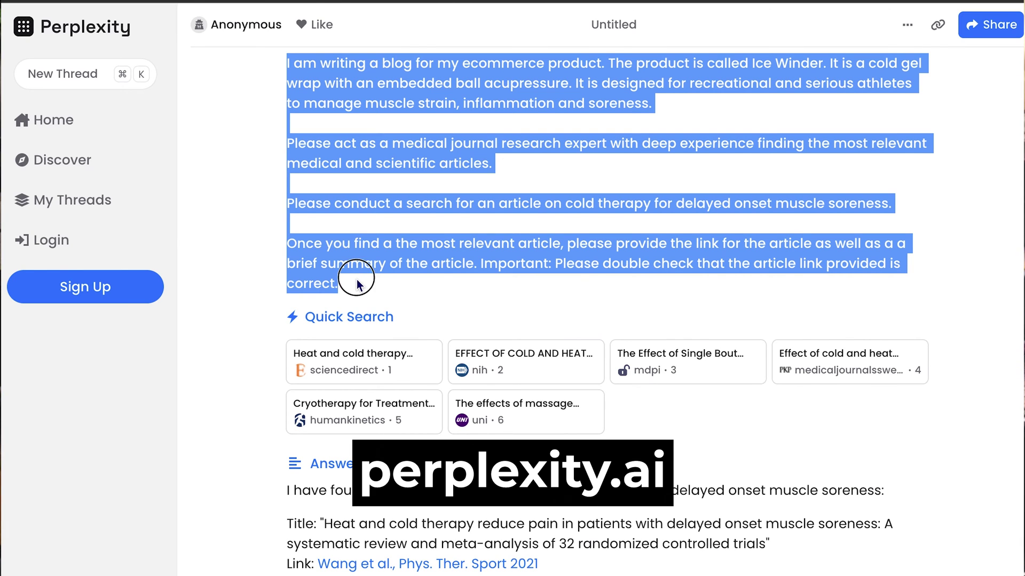
{"action": "left_click", "coordinate": [356, 279]}
{"action": "scroll", "coordinate": [356, 280], "scroll_direction": "down", "scroll_amount": 2}
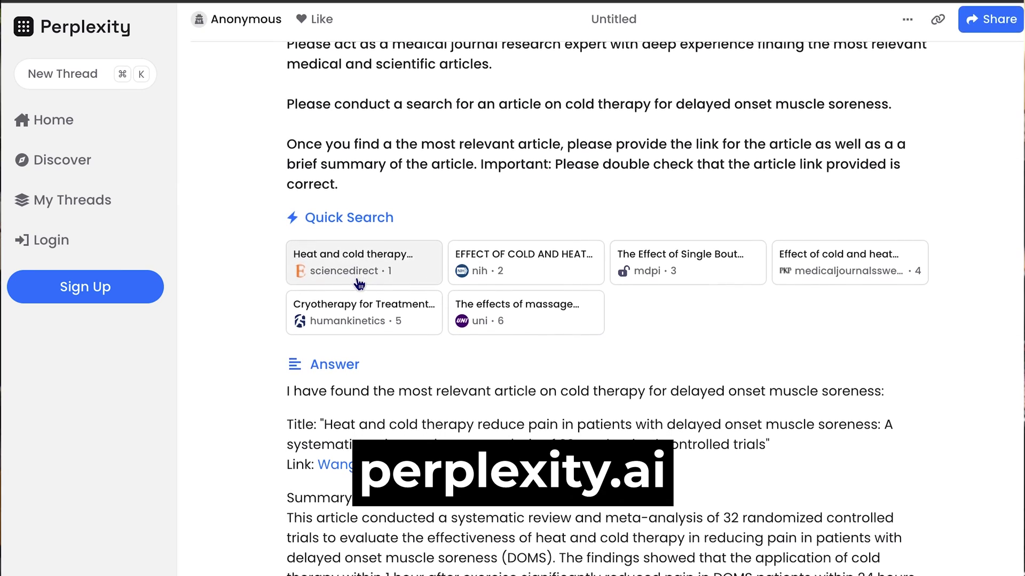
{"action": "scroll", "coordinate": [379, 311], "scroll_direction": "down", "scroll_amount": 1}
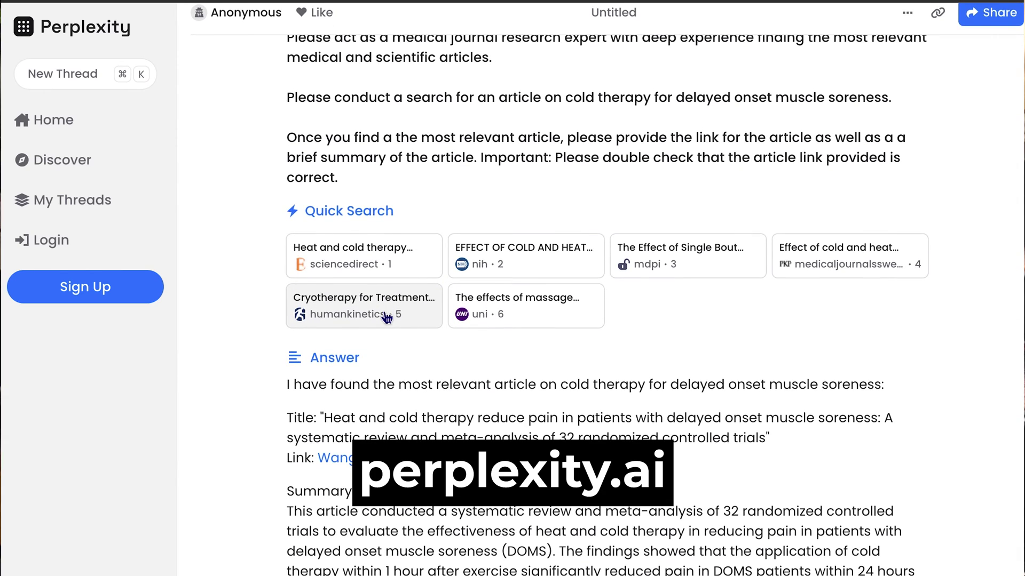
{"action": "scroll", "coordinate": [387, 318], "scroll_direction": "up", "scroll_amount": 1}
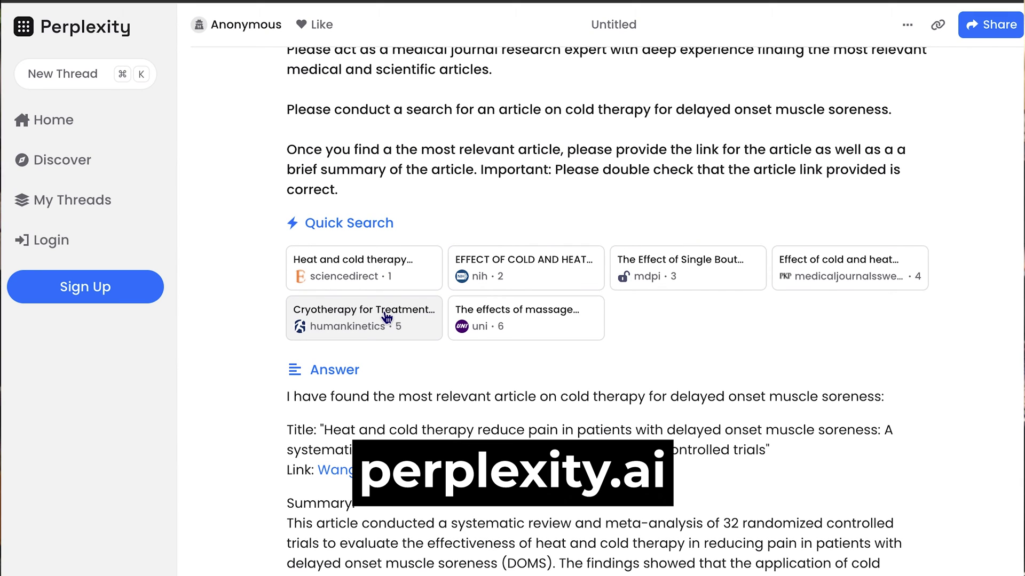
{"action": "left_click_drag", "start_coordinate": [281, 400], "coordinate": [907, 575]}
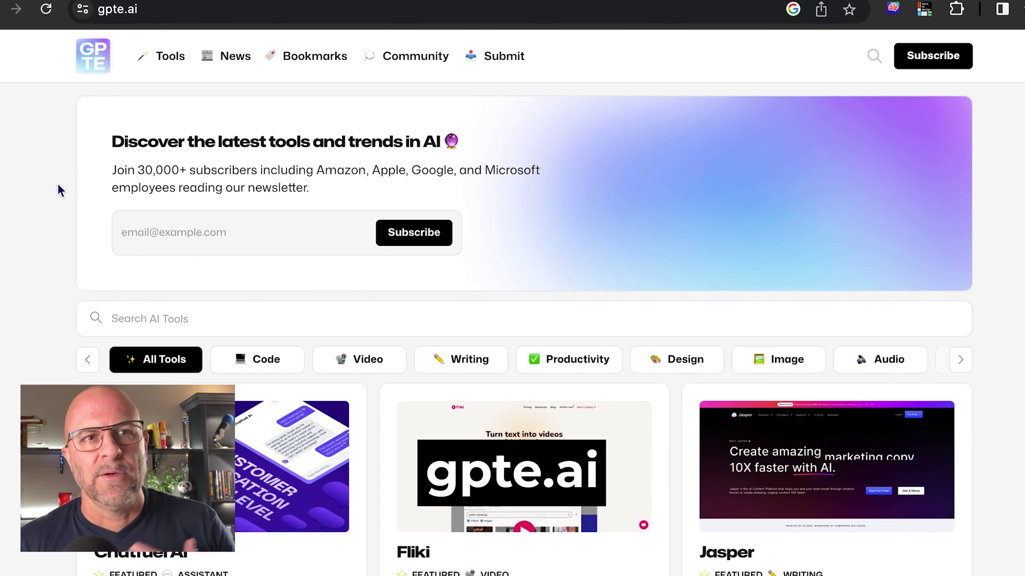
Scroll through the gpte.ai video tool cards.
{"action": "scroll", "coordinate": [57, 184], "scroll_direction": "down", "scroll_amount": 5}
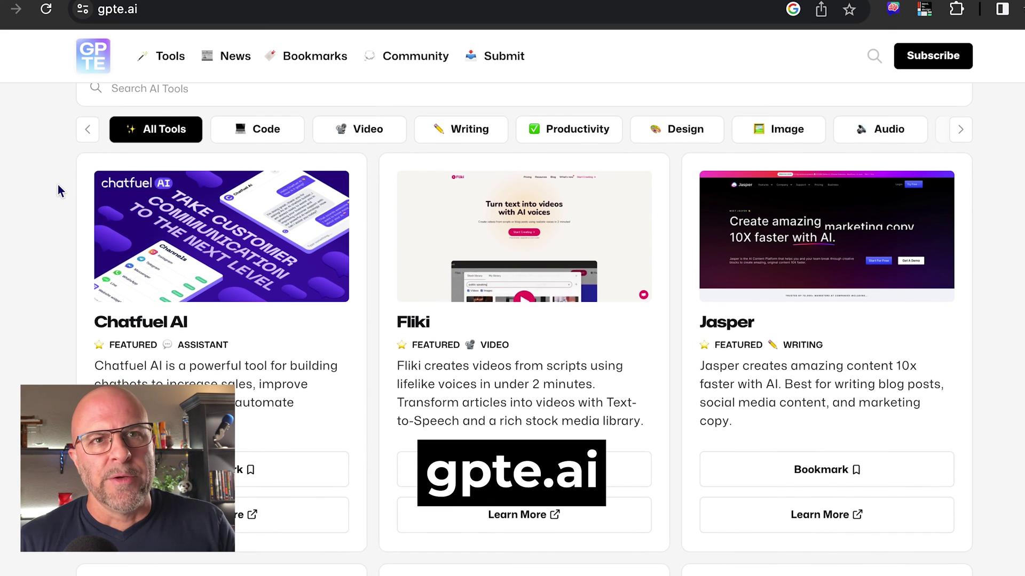
{"action": "scroll", "coordinate": [177, 123], "scroll_direction": "right", "scroll_amount": 3}
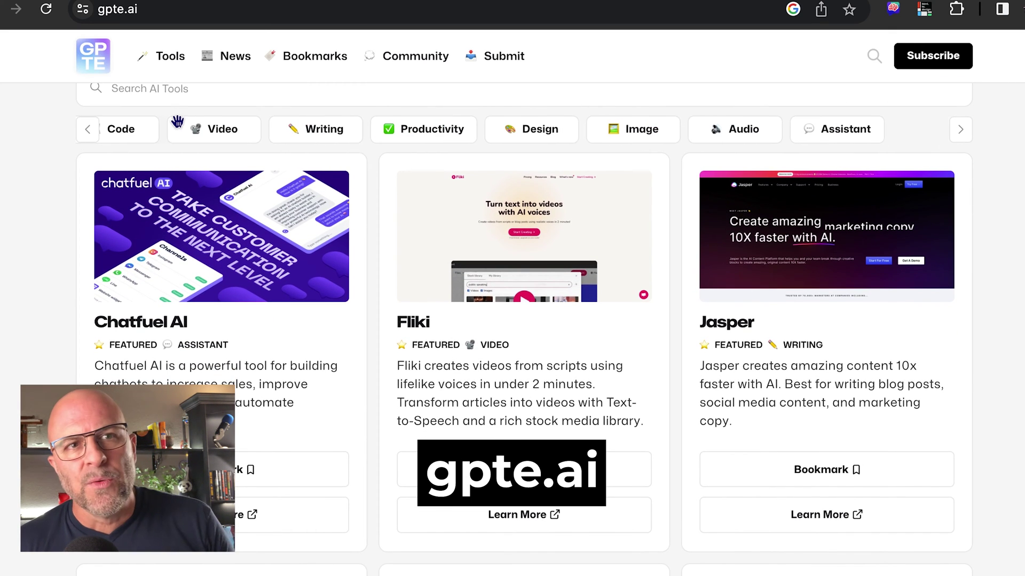
{"action": "scroll", "coordinate": [177, 123], "scroll_direction": "left", "scroll_amount": 3}
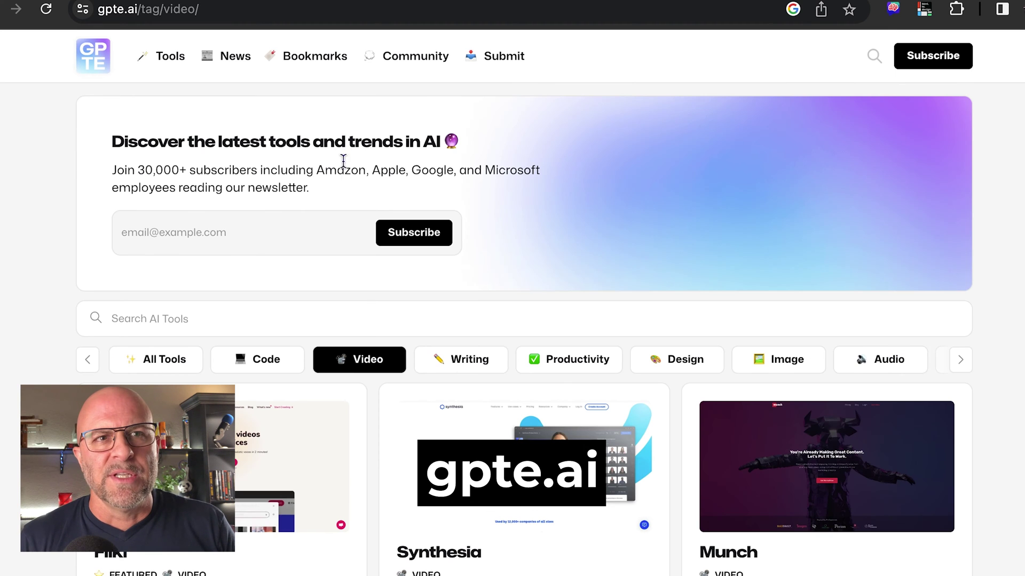
{"action": "scroll", "coordinate": [347, 192], "scroll_direction": "down", "scroll_amount": 3}
{"action": "scroll", "coordinate": [350, 214], "scroll_direction": "down", "scroll_amount": 5}
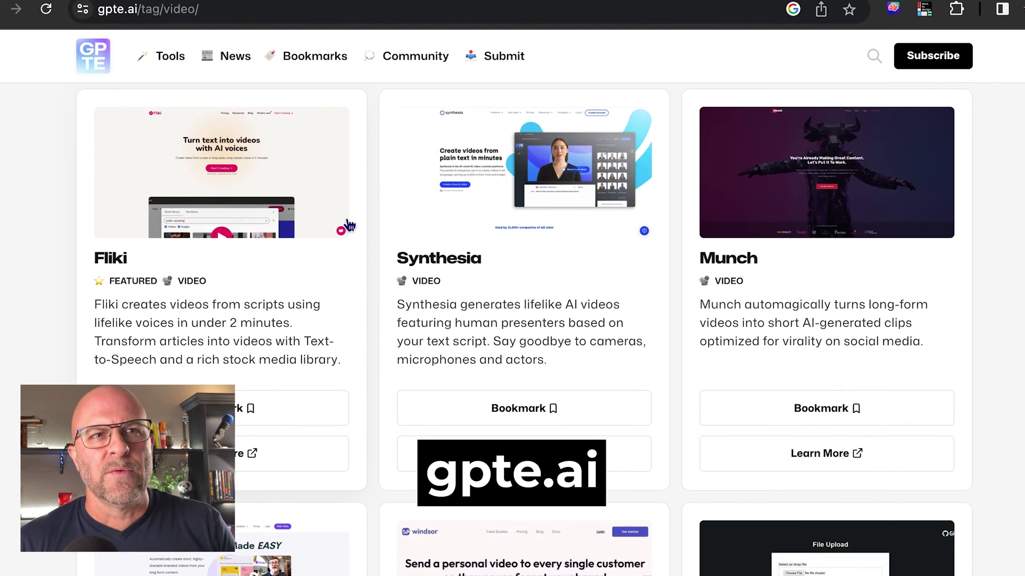
{"action": "scroll", "coordinate": [349, 225], "scroll_direction": "down", "scroll_amount": 7}
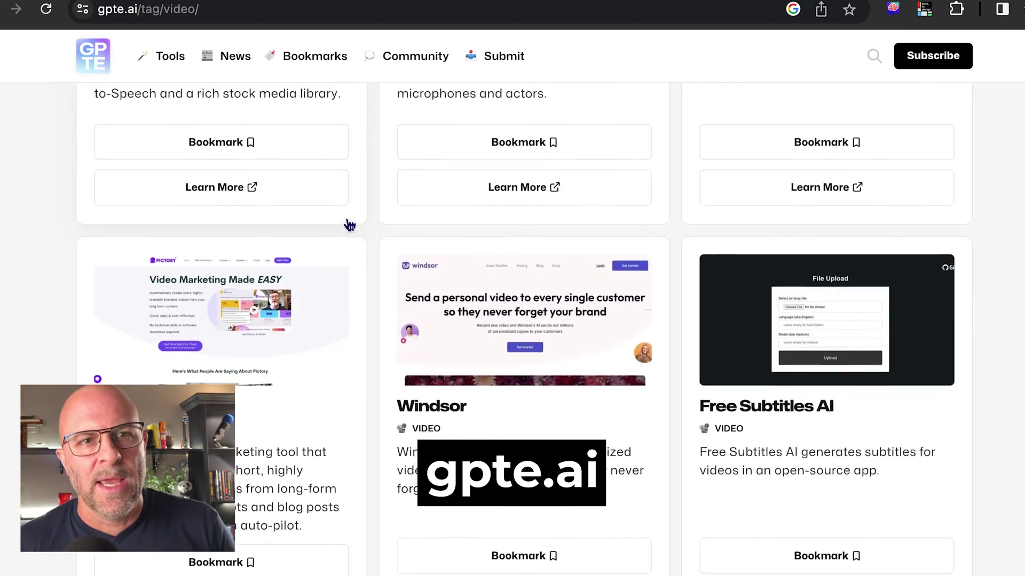
{"action": "scroll", "coordinate": [349, 225], "scroll_direction": "down", "scroll_amount": 10}
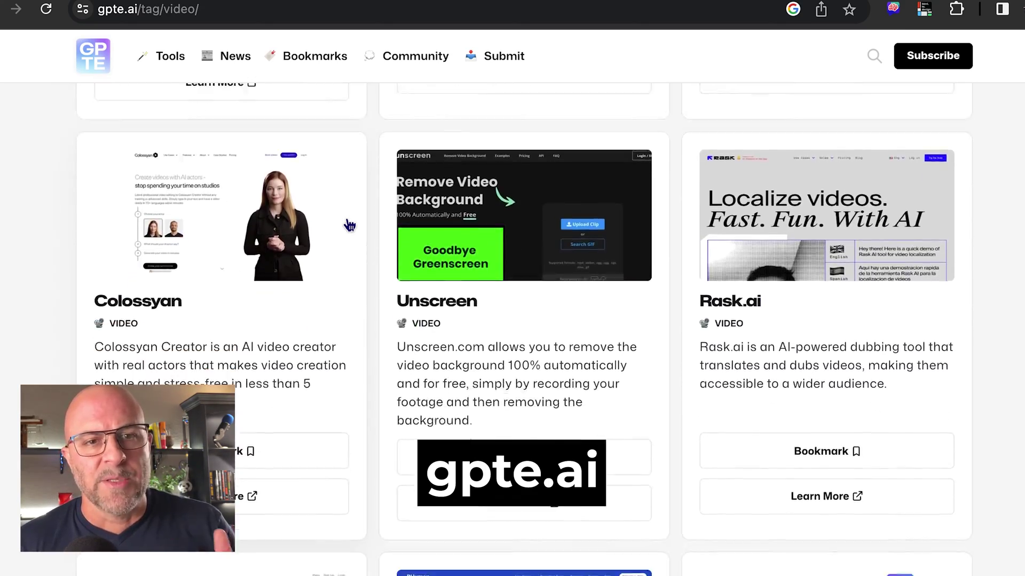
{"action": "scroll", "coordinate": [348, 225], "scroll_direction": "down", "scroll_amount": 3}
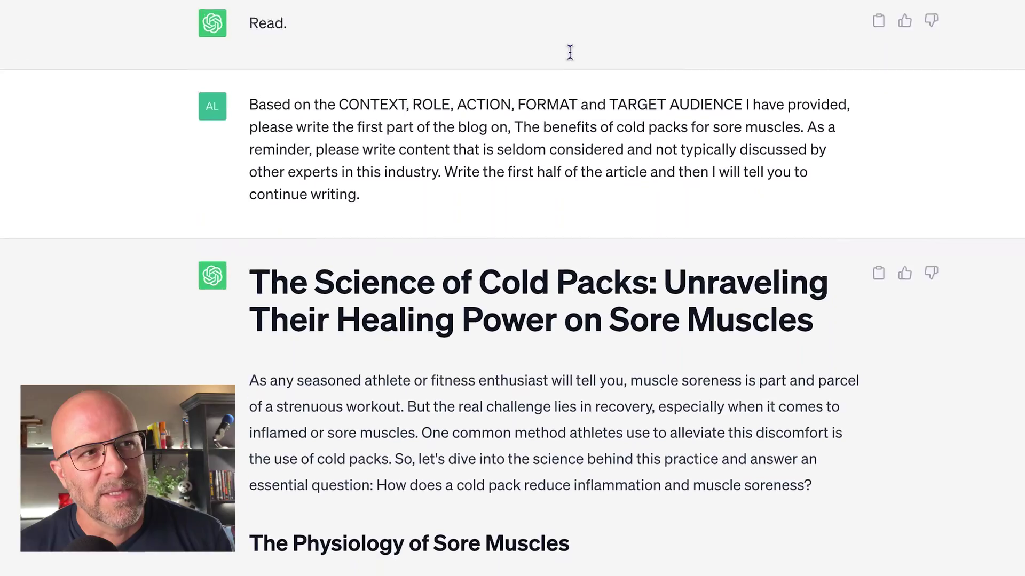
Scroll the ChatGPT conversation to 'The Science of Cold Packs' article and its Cooling Down Inflammation section.
{"action": "scroll", "coordinate": [570, 55], "scroll_direction": "down", "scroll_amount": 5}
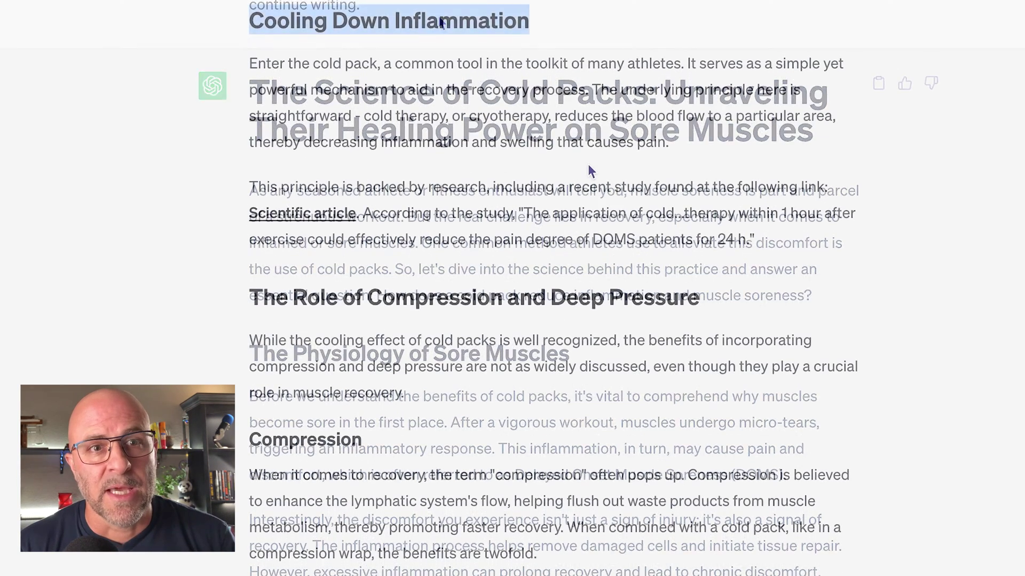
Highlight the scientific article link, the DOMS study finding, and the Compression and Deep Pressure heading.
{"action": "scroll", "coordinate": [587, 165], "scroll_direction": "down", "scroll_amount": 2}
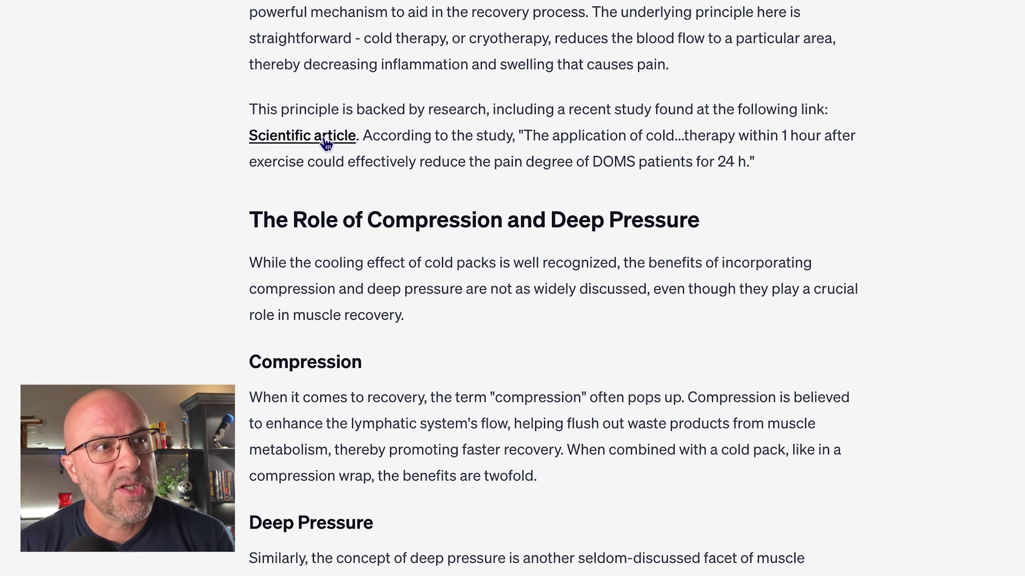
{"action": "left_click_drag", "start_coordinate": [244, 138], "coordinate": [361, 130]}
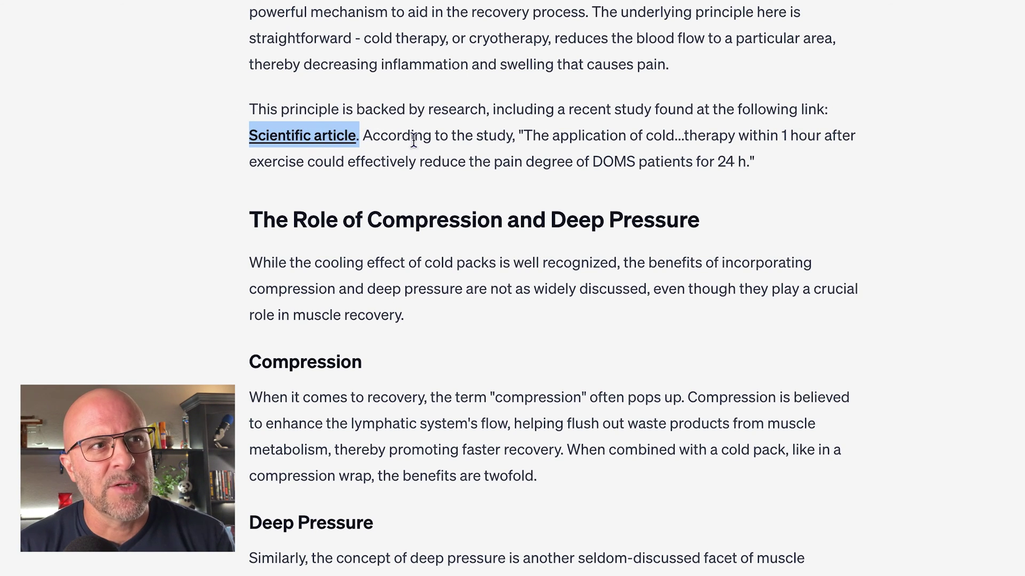
{"action": "left_click_drag", "start_coordinate": [520, 135], "coordinate": [745, 165]}
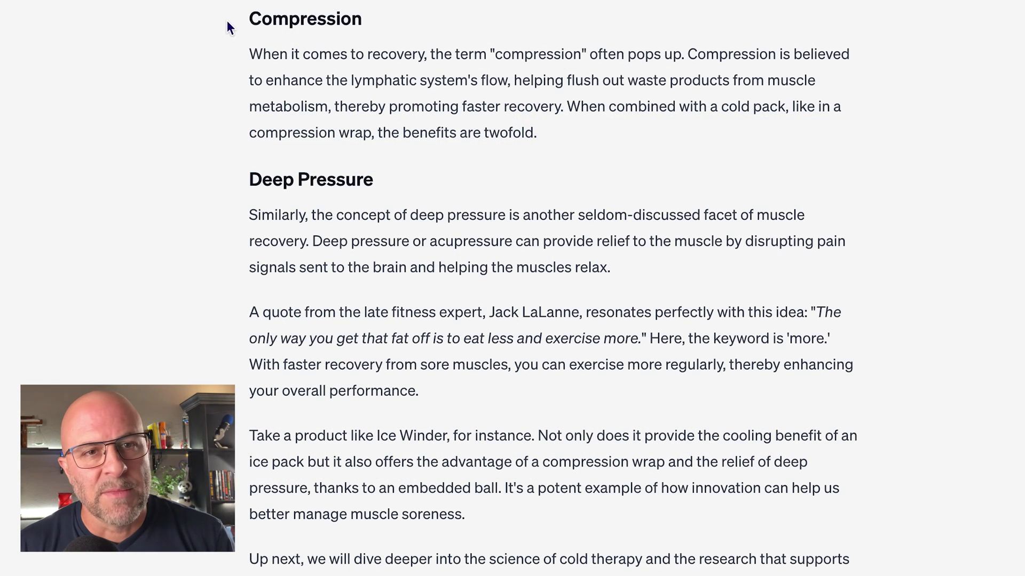
{"action": "left_click_drag", "start_coordinate": [228, 22], "coordinate": [411, 35]}
{"action": "left_click_drag", "start_coordinate": [219, 181], "coordinate": [418, 181]}
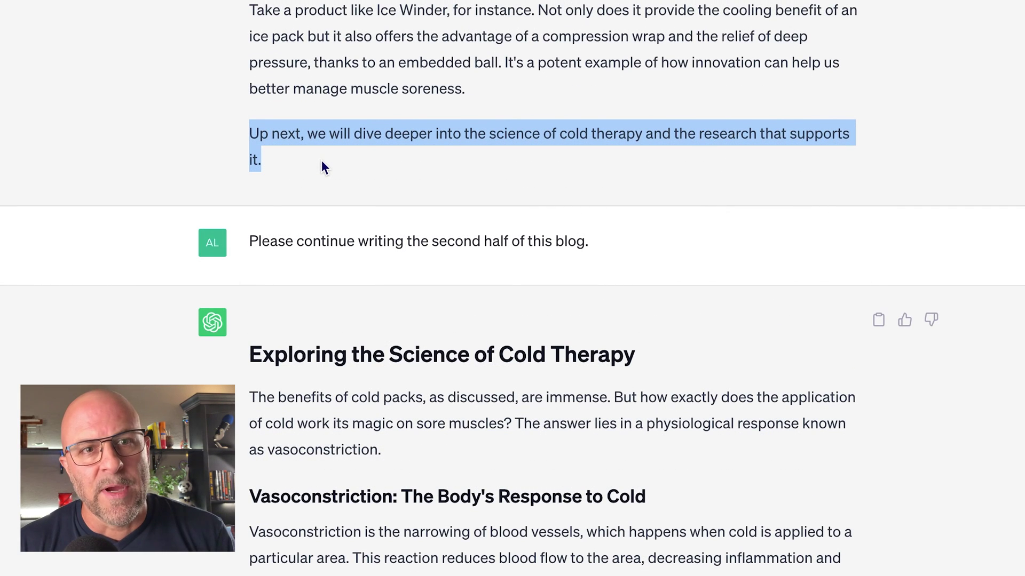
Select the 'Please continue writing' prompt and scroll through the second half to 'The Road to Recovery'.
{"action": "left_click", "coordinate": [308, 247]}
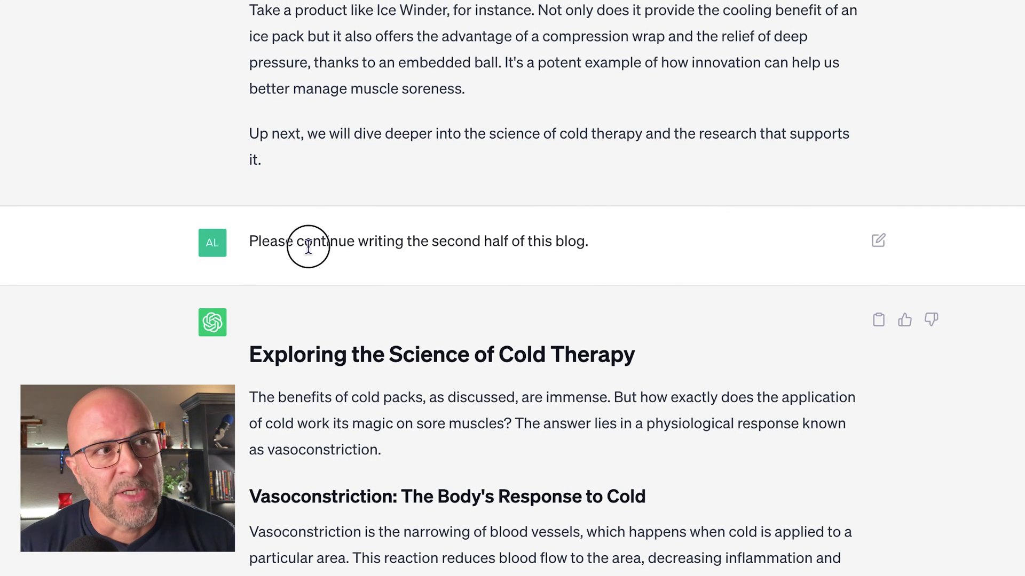
{"action": "left_click_drag", "start_coordinate": [249, 242], "coordinate": [601, 247]}
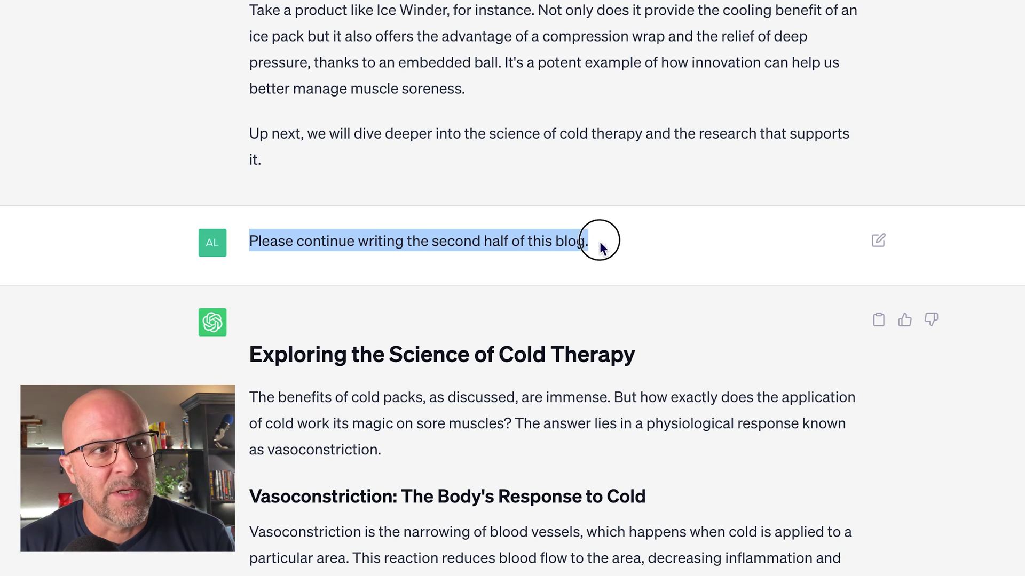
{"action": "scroll", "coordinate": [615, 266], "scroll_direction": "down", "scroll_amount": 1}
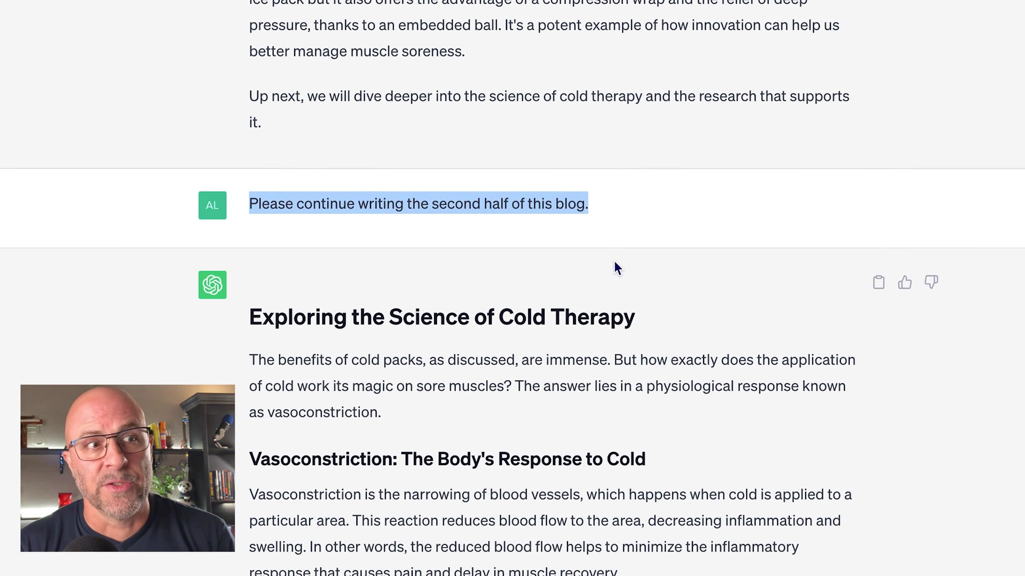
{"action": "scroll", "coordinate": [614, 264], "scroll_direction": "down", "scroll_amount": 6}
{"action": "scroll", "coordinate": [613, 260], "scroll_direction": "down", "scroll_amount": 1}
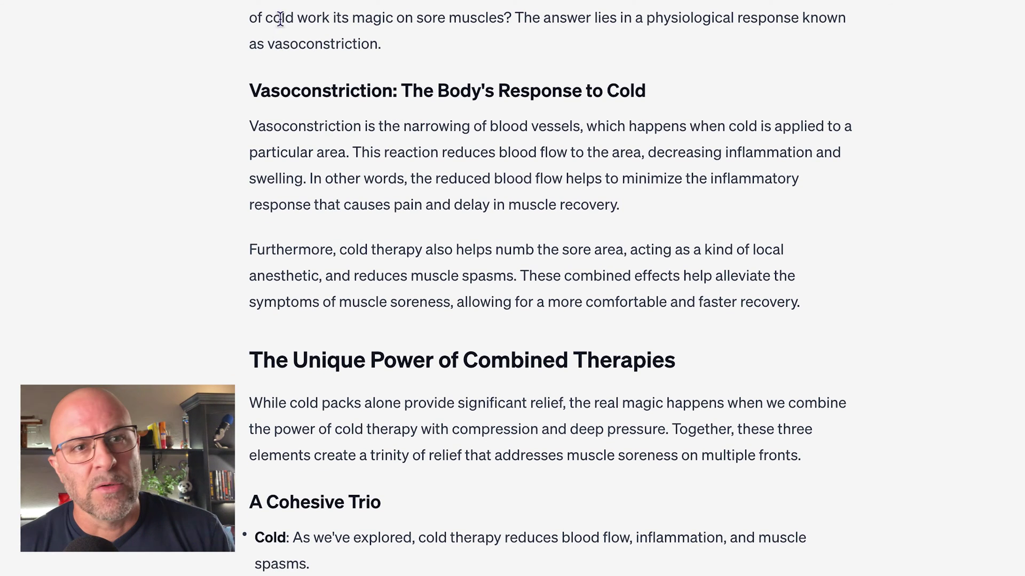
{"action": "scroll", "coordinate": [291, 90], "scroll_direction": "down", "scroll_amount": 1}
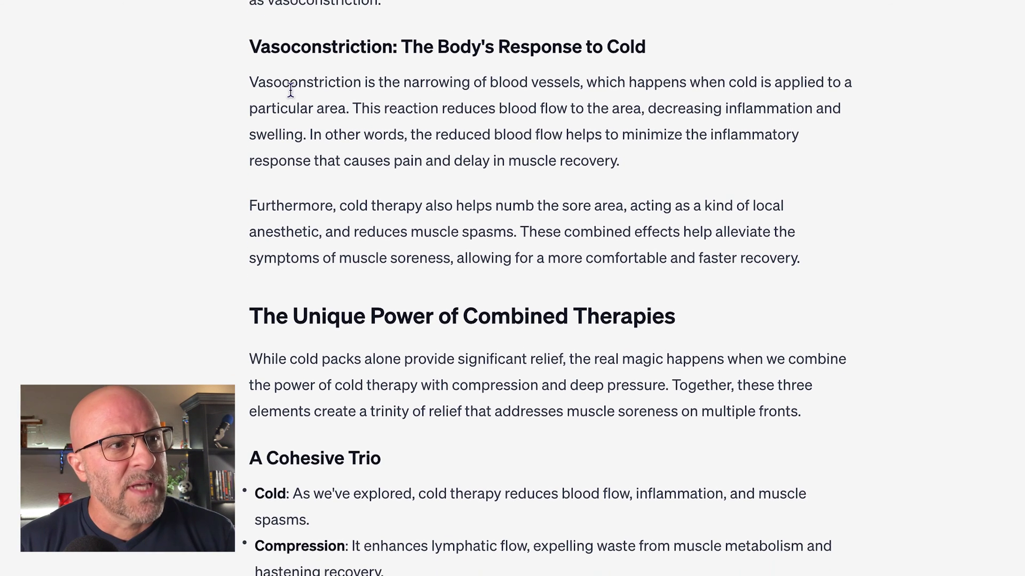
{"action": "scroll", "coordinate": [291, 92], "scroll_direction": "down", "scroll_amount": 7}
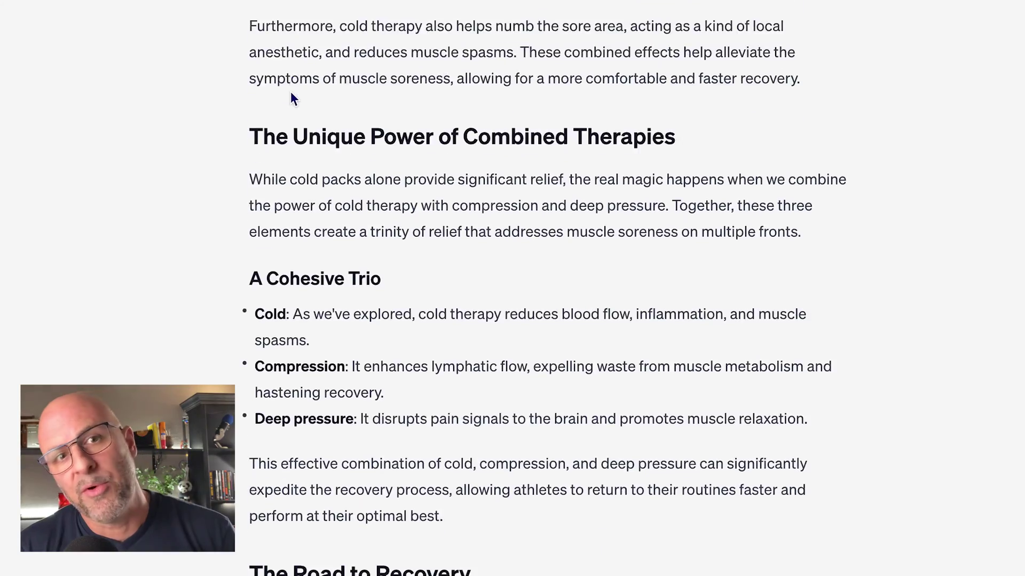
{"action": "scroll", "coordinate": [686, 425], "scroll_direction": "down", "scroll_amount": 7}
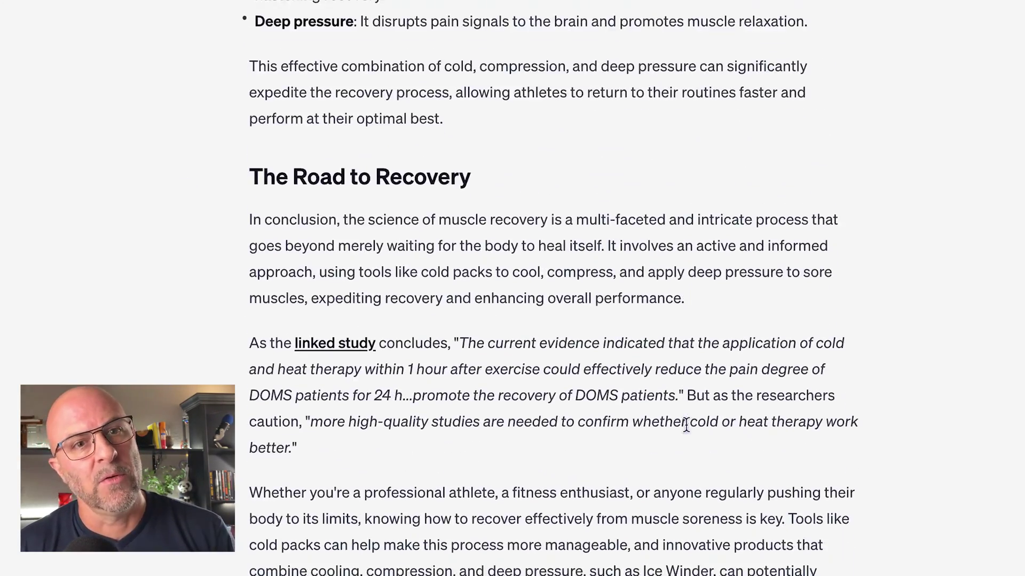
{"action": "scroll", "coordinate": [685, 427], "scroll_direction": "down", "scroll_amount": 2}
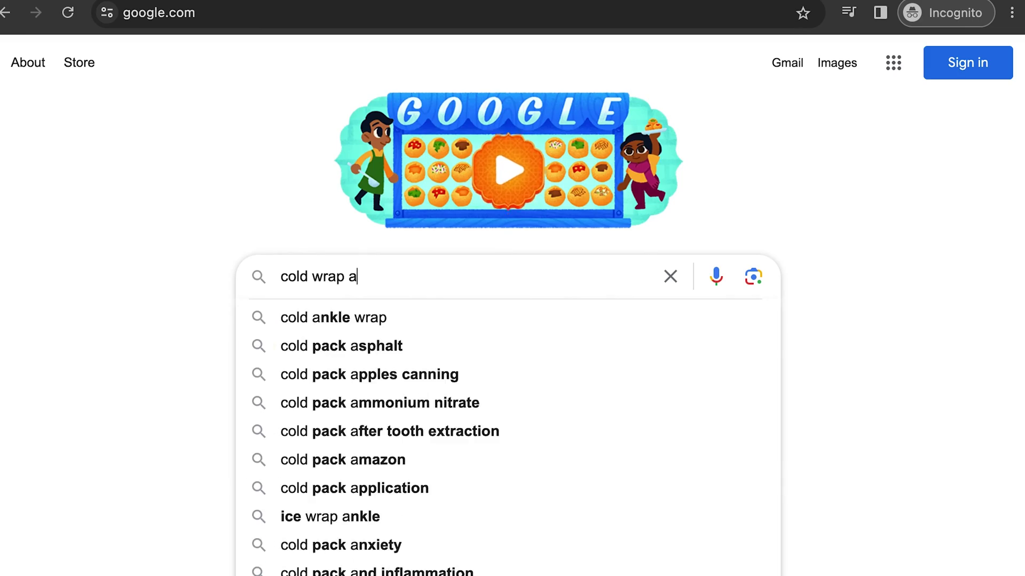
Search Google for 'cold wrap acupressure' and open the icewinder.com Muscle Recovery acupressure wrap page.
{"action": "type", "text": "cupre"}
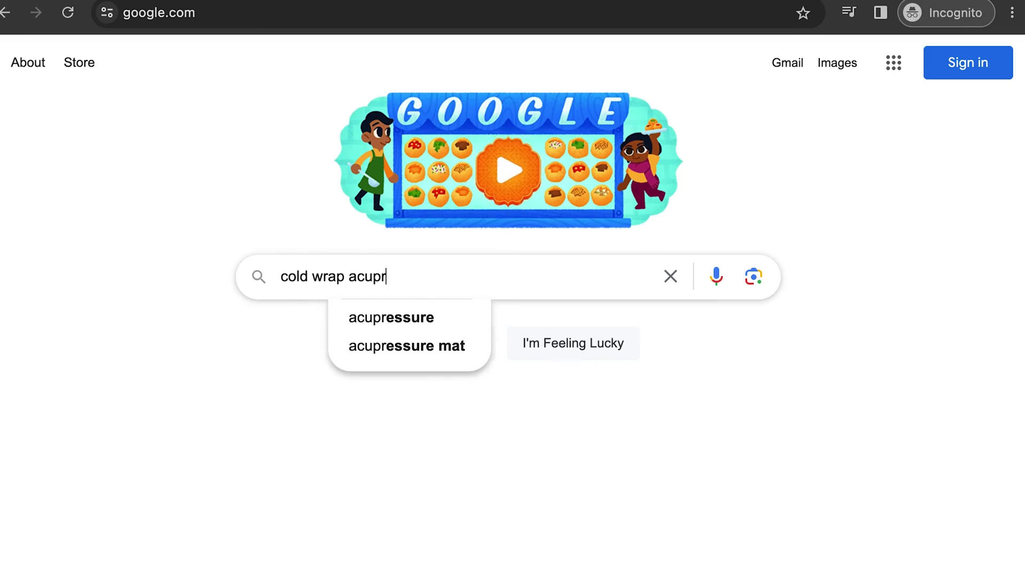
{"action": "left_click", "coordinate": [355, 316]}
{"action": "scroll", "coordinate": [90, 248], "scroll_direction": "down", "scroll_amount": 1}
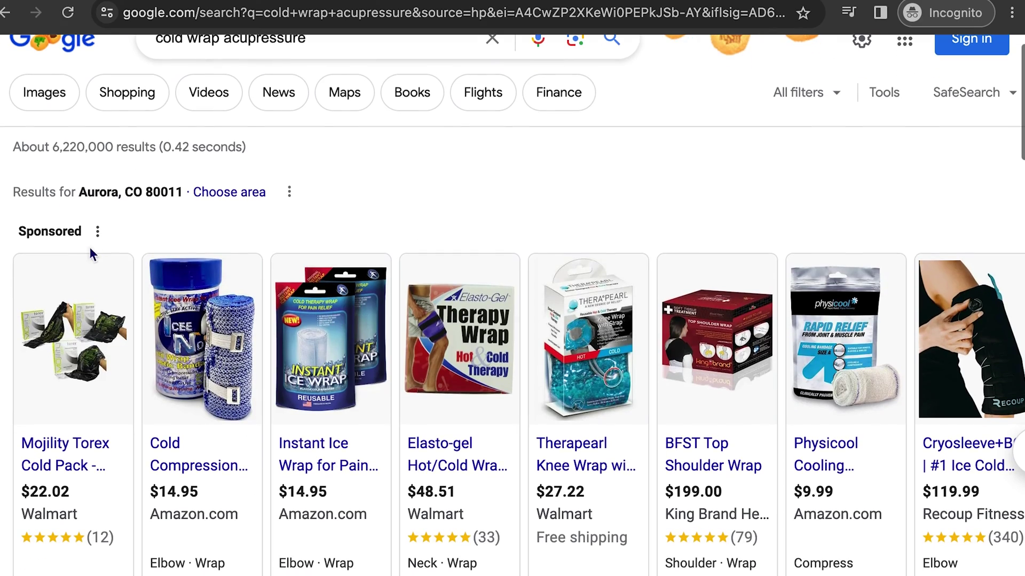
{"action": "double_click", "coordinate": [54, 233]}
{"action": "scroll", "coordinate": [54, 237], "scroll_direction": "down", "scroll_amount": 4}
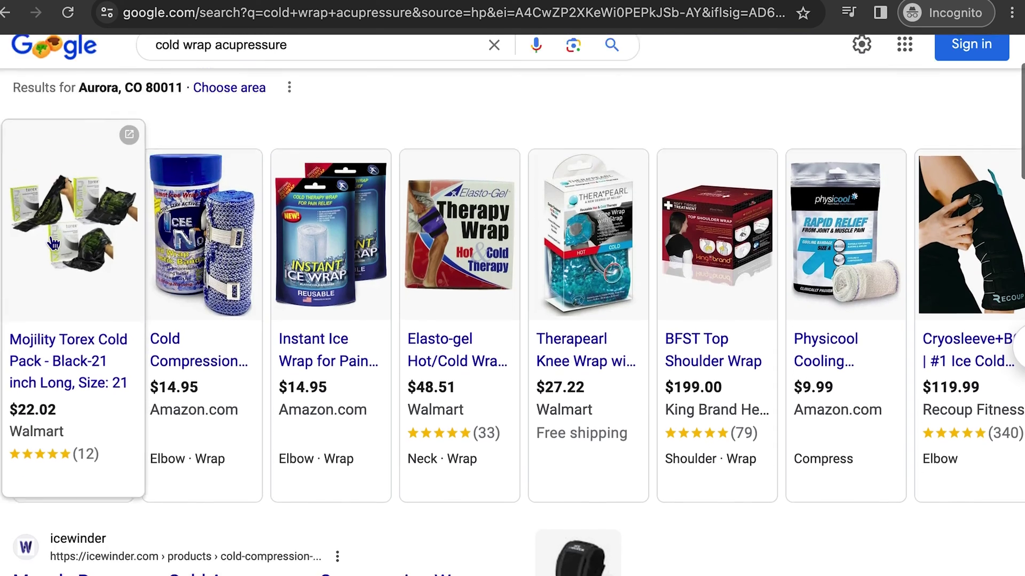
{"action": "scroll", "coordinate": [765, 549], "scroll_direction": "down", "scroll_amount": 3}
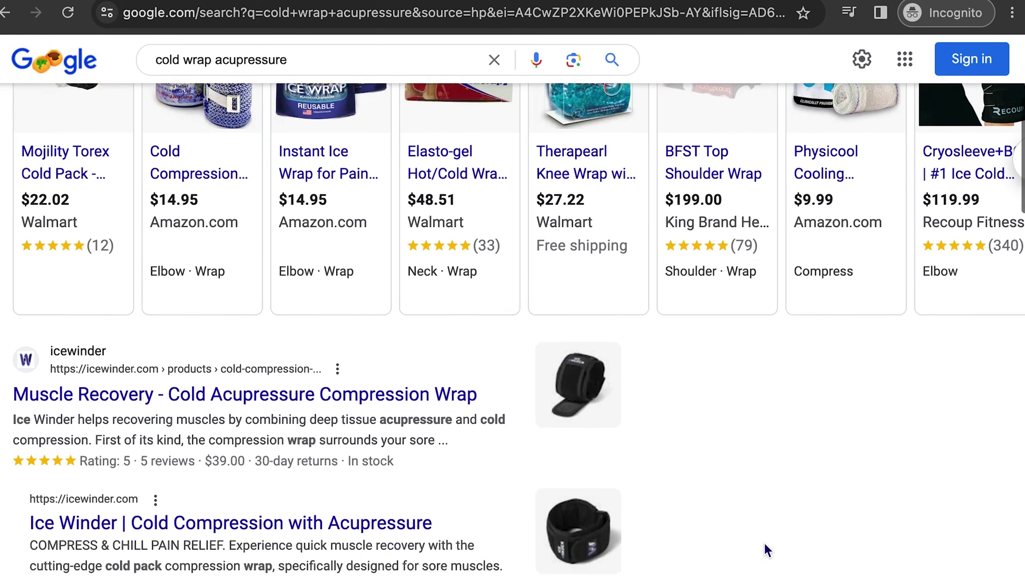
{"action": "scroll", "coordinate": [764, 543], "scroll_direction": "down", "scroll_amount": 2}
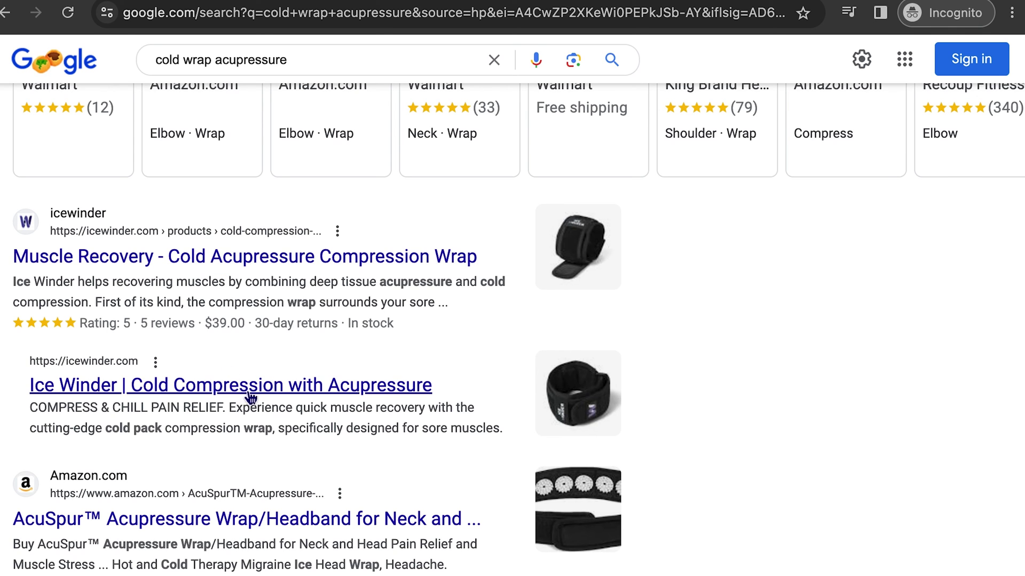
{"action": "left_click", "coordinate": [239, 266]}
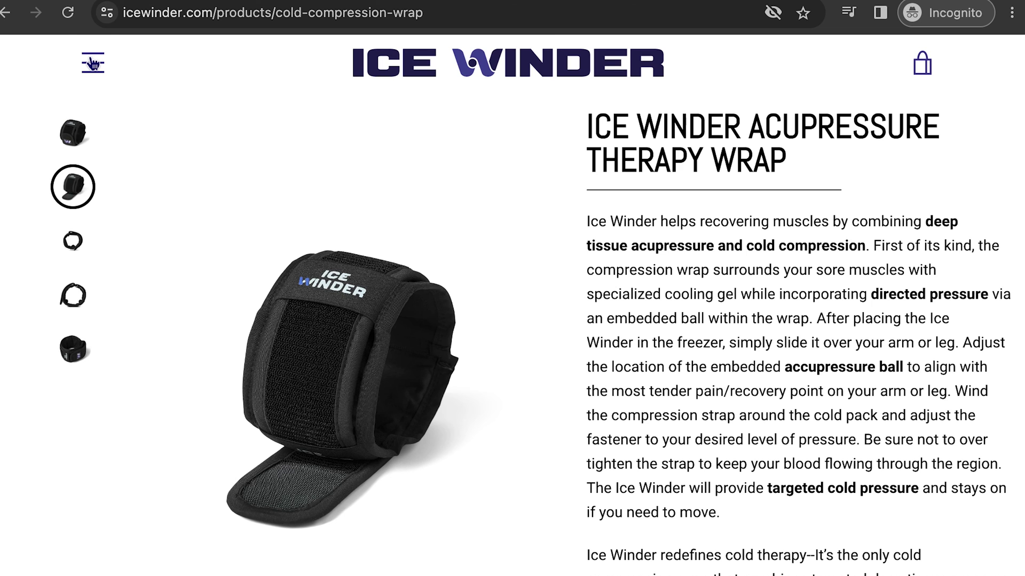
Go to Ice Winder's Recover Faster blog from the site menu and scroll through its recovery article cards.
{"action": "left_click", "coordinate": [91, 63]}
{"action": "left_click", "coordinate": [154, 189]}
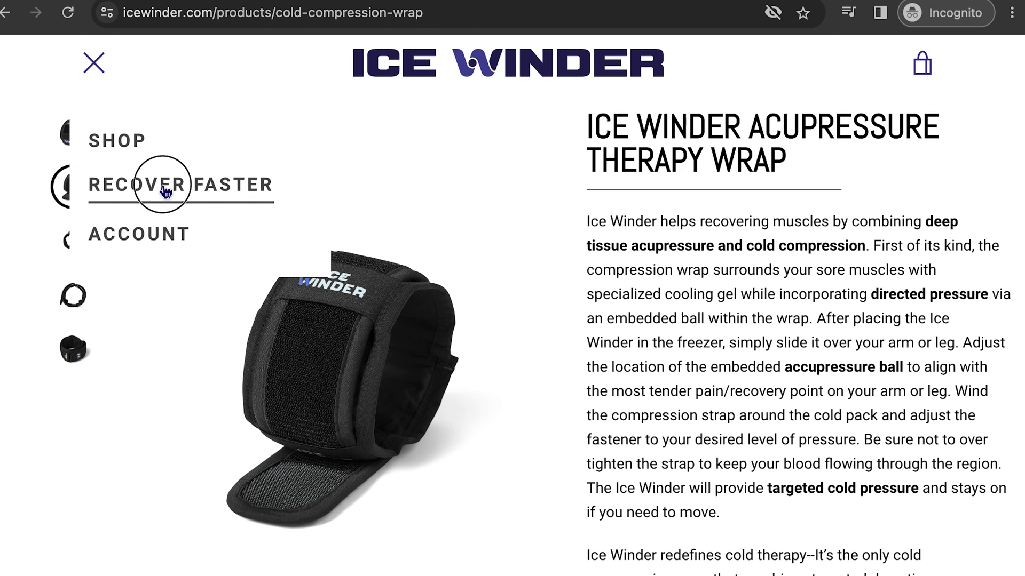
{"action": "scroll", "coordinate": [291, 299], "scroll_direction": "down", "scroll_amount": 2}
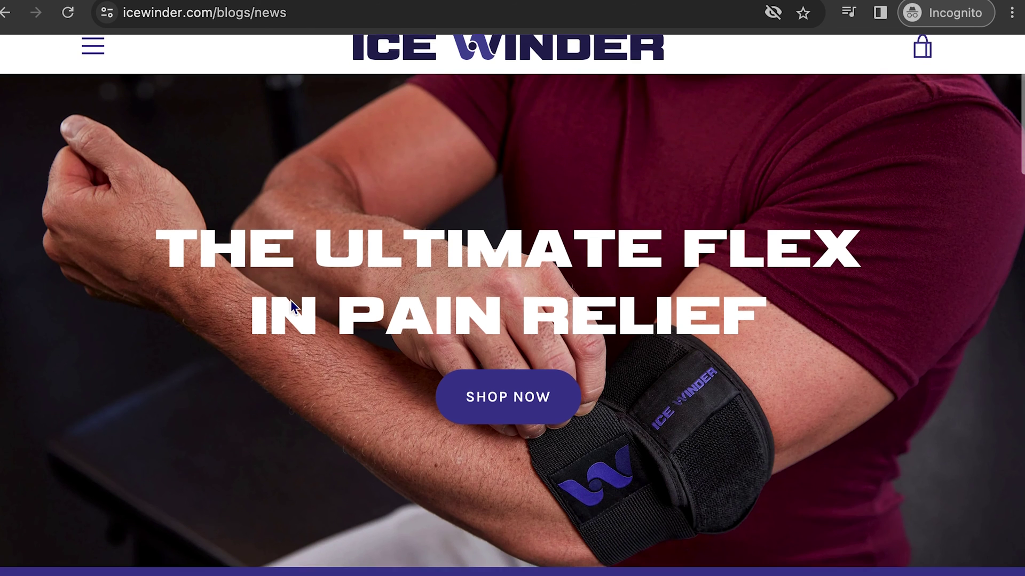
{"action": "scroll", "coordinate": [292, 304], "scroll_direction": "down", "scroll_amount": 8}
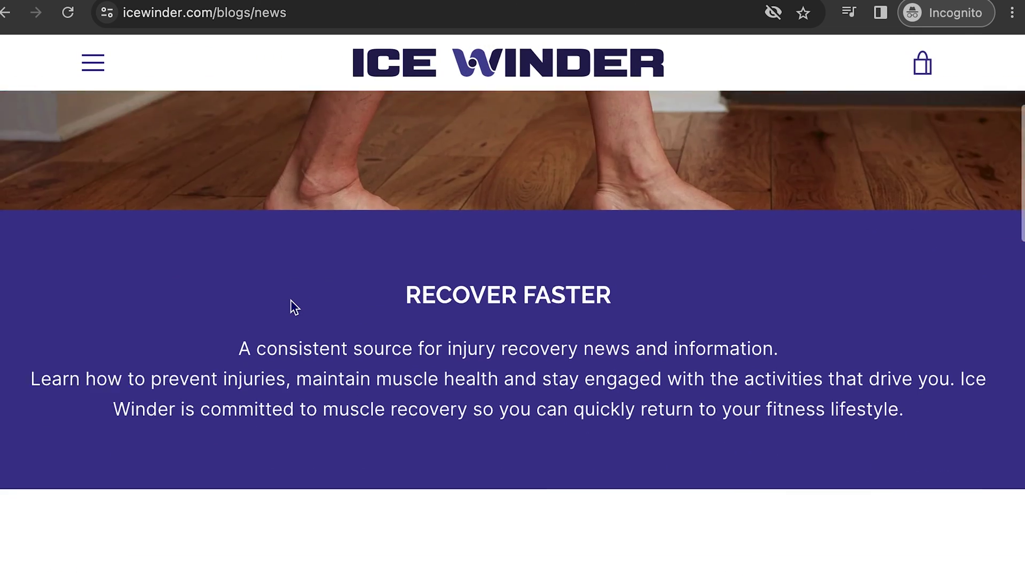
{"action": "scroll", "coordinate": [292, 307], "scroll_direction": "down", "scroll_amount": 2}
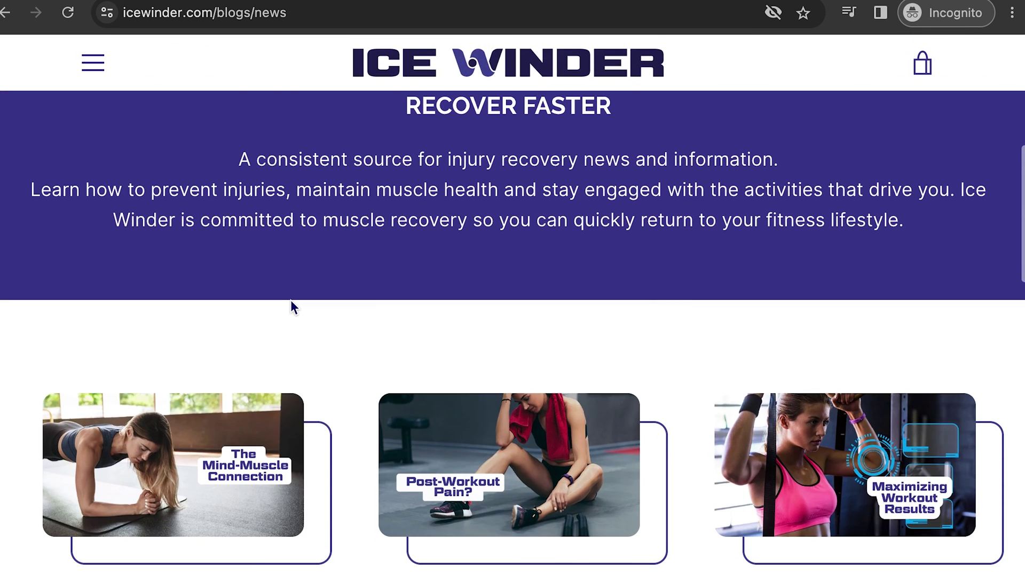
{"action": "scroll", "coordinate": [293, 307], "scroll_direction": "down", "scroll_amount": 5}
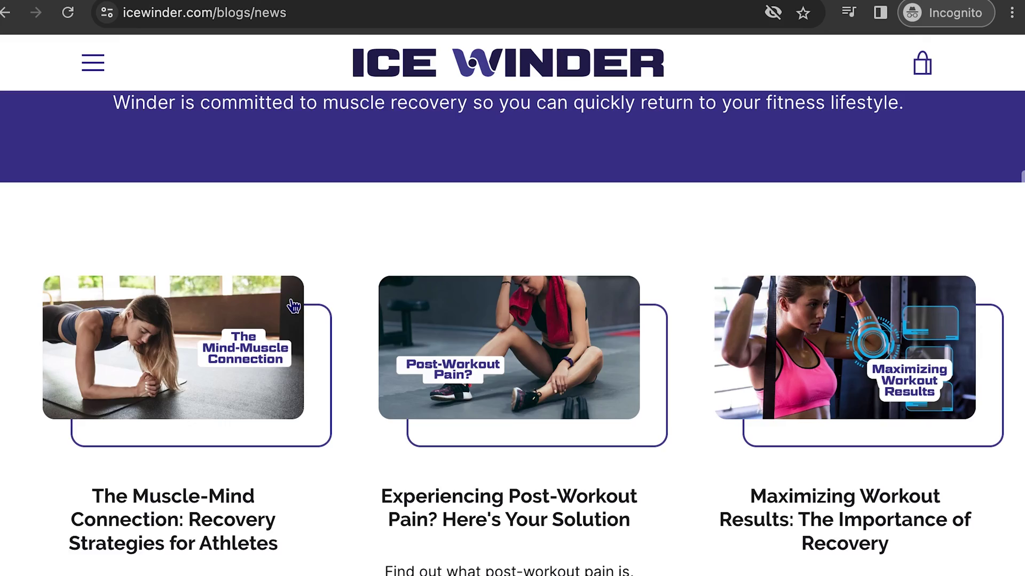
{"action": "scroll", "coordinate": [293, 305], "scroll_direction": "down", "scroll_amount": 2}
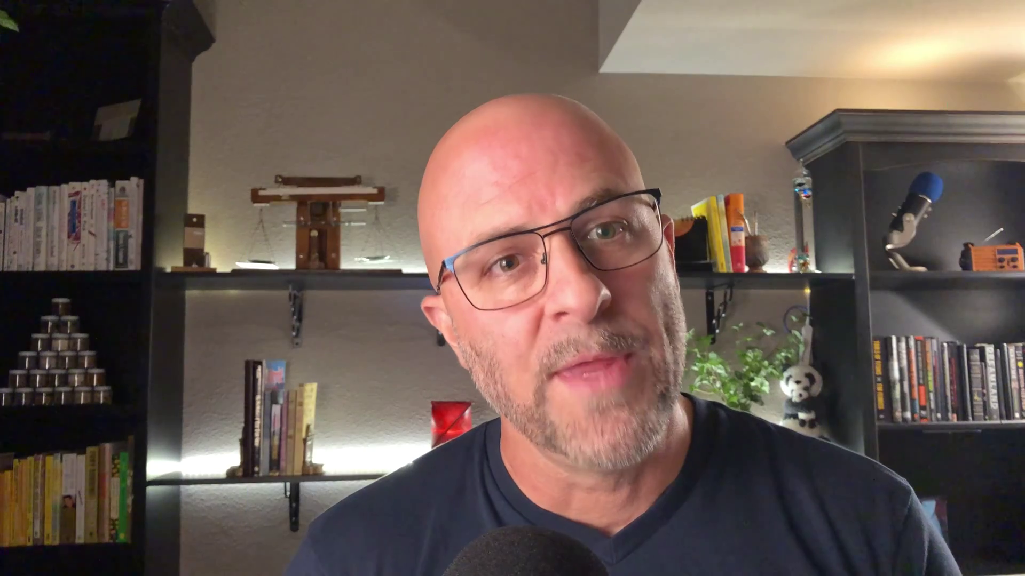